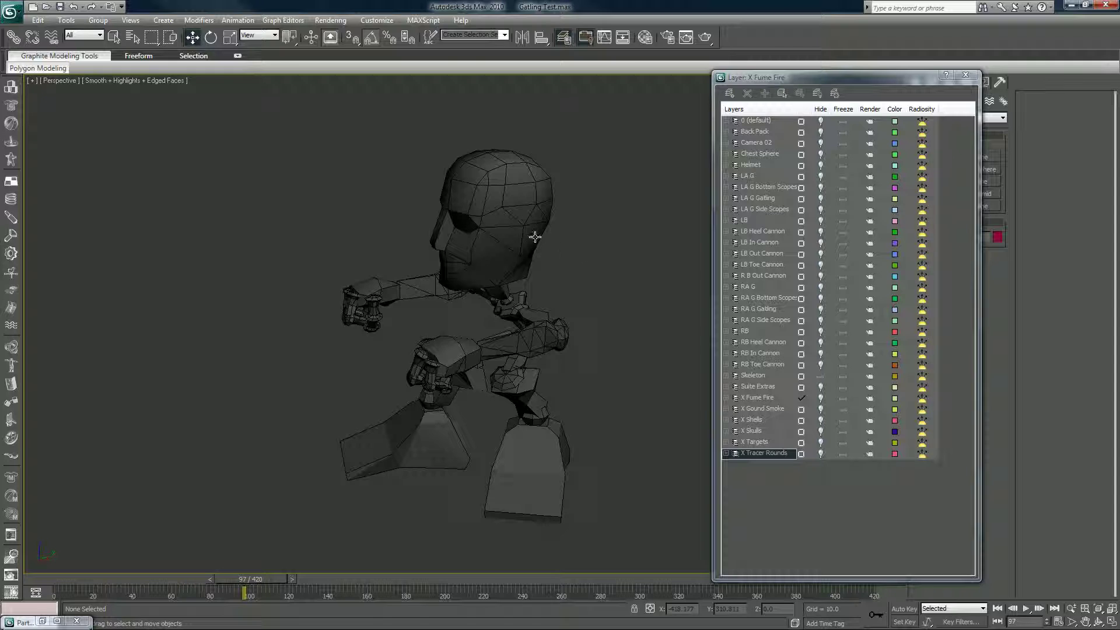
click(532, 232)
click(627, 282)
click(794, 502)
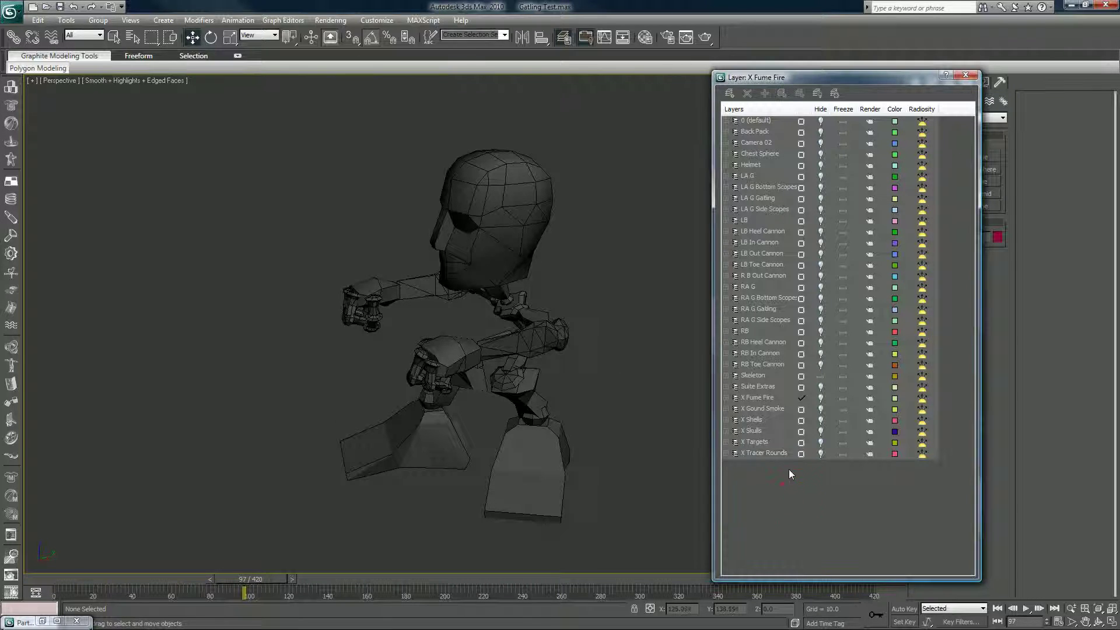
Try Image motion blur with a different multiplier in the Skeleton layer's properties, discarding the changes
click(736, 376)
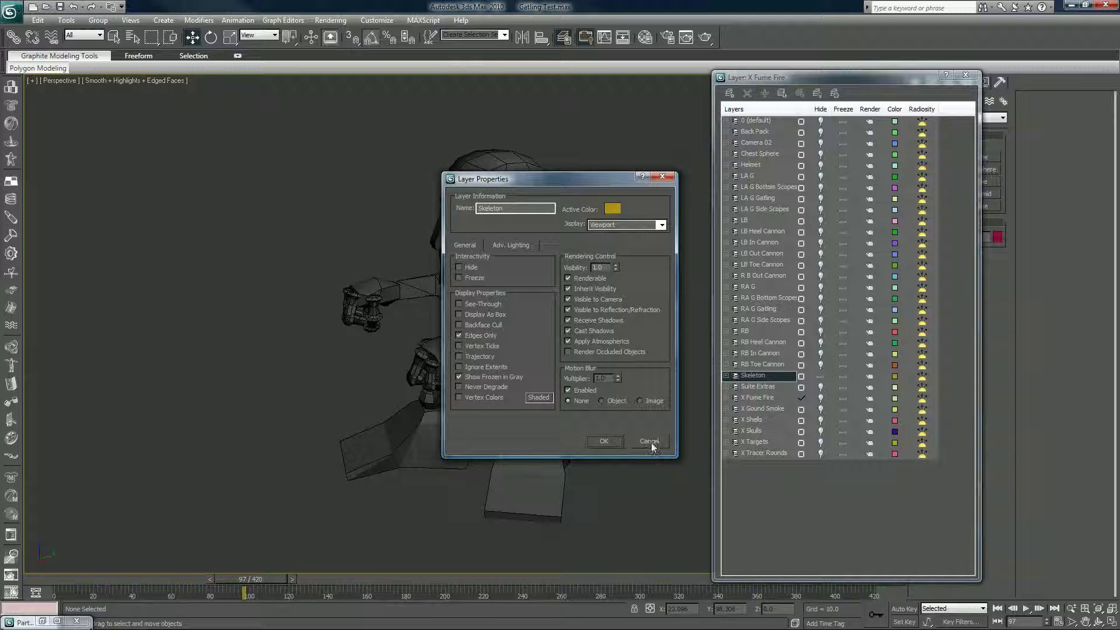
click(639, 401)
double_click(605, 378)
drag(618, 376, 617, 327)
drag(517, 503, 516, 619)
click(642, 443)
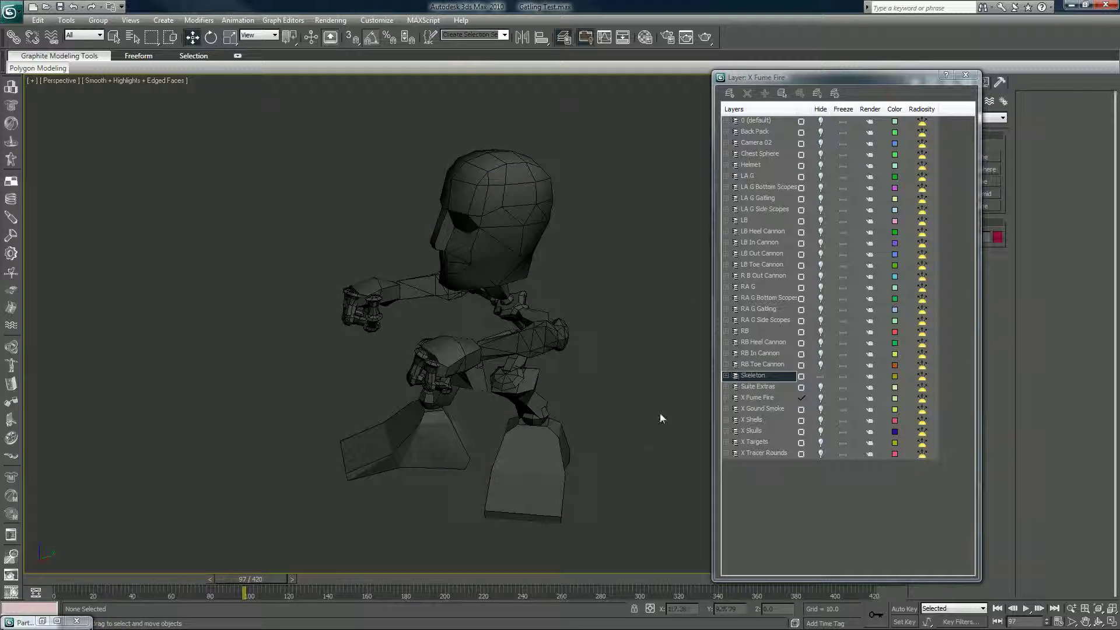
Try toggling the Renderable option in the head object's properties, discarding the change and deselecting the head
click(725, 376)
click(725, 377)
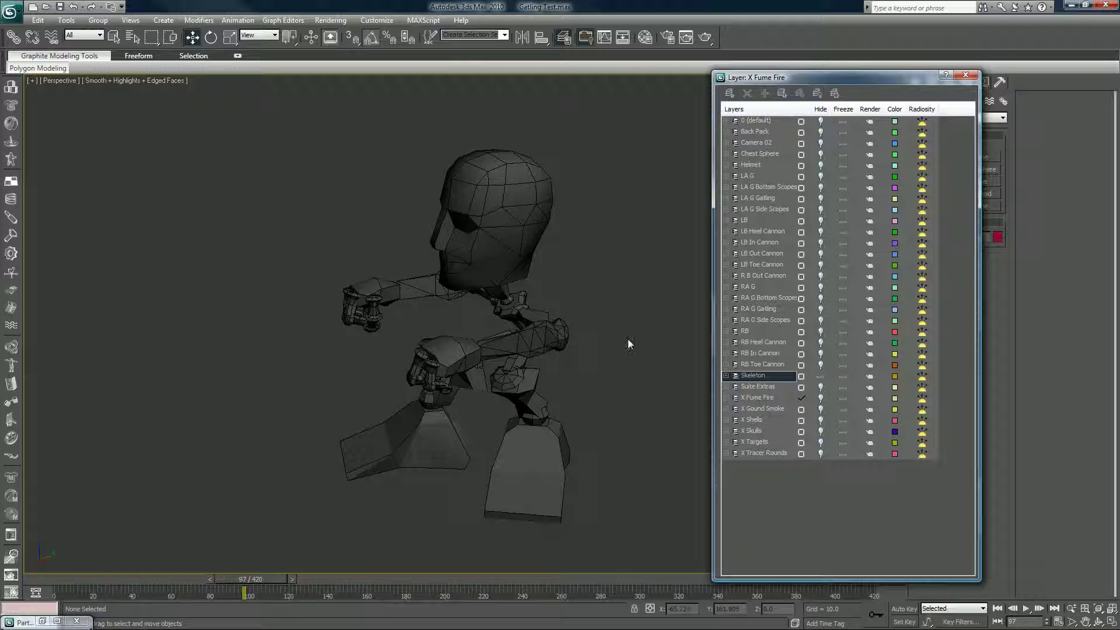
click(526, 204)
right_click(526, 204)
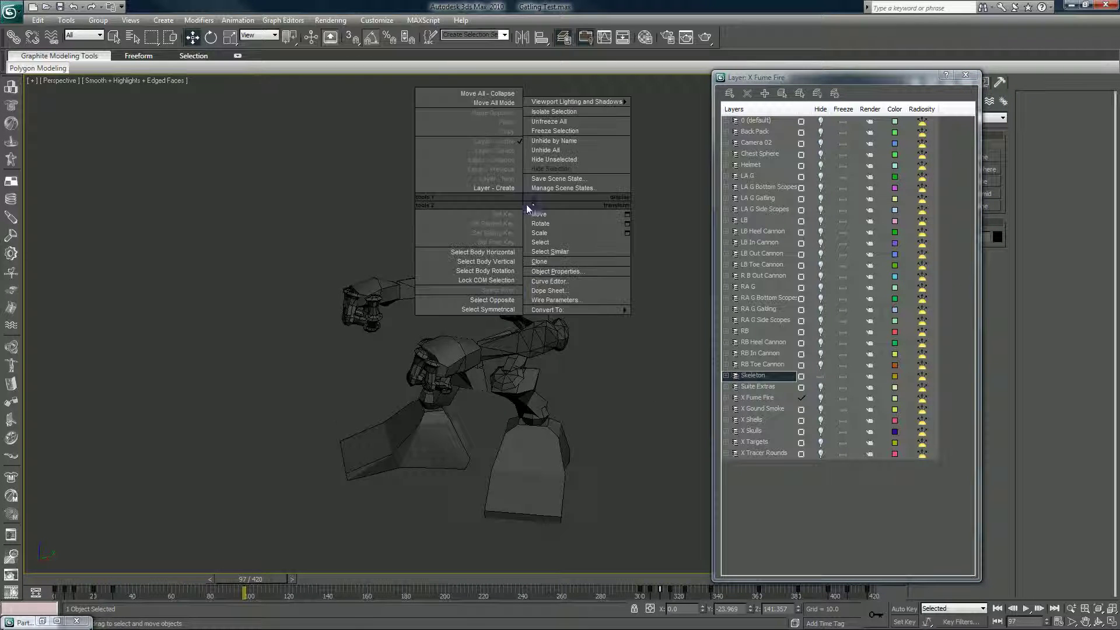
click(569, 242)
click(561, 273)
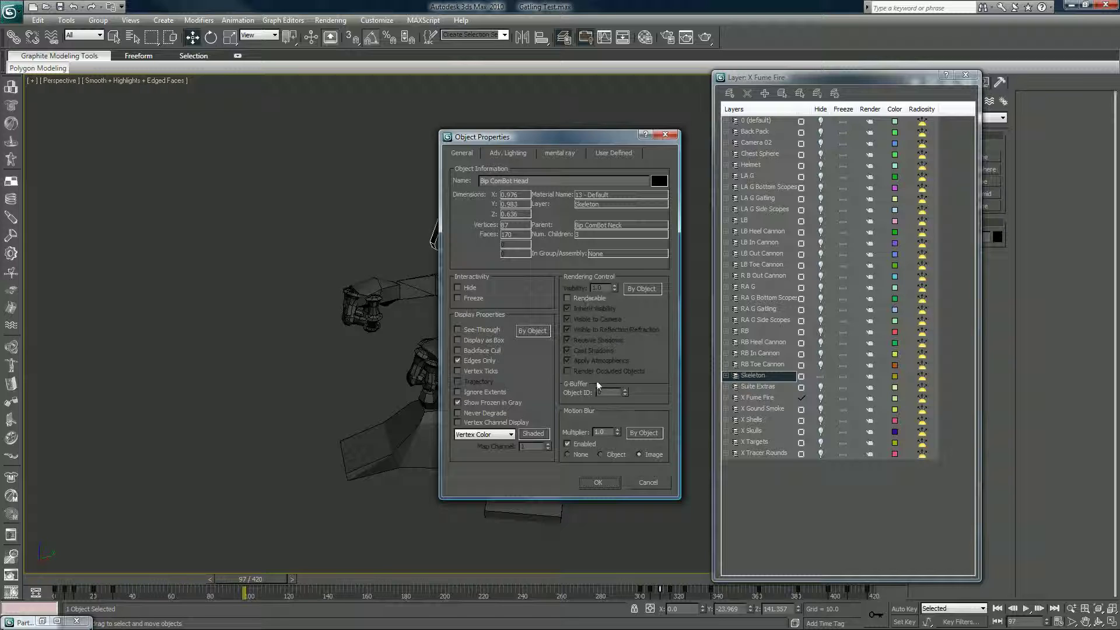
click(568, 298)
click(656, 482)
click(619, 390)
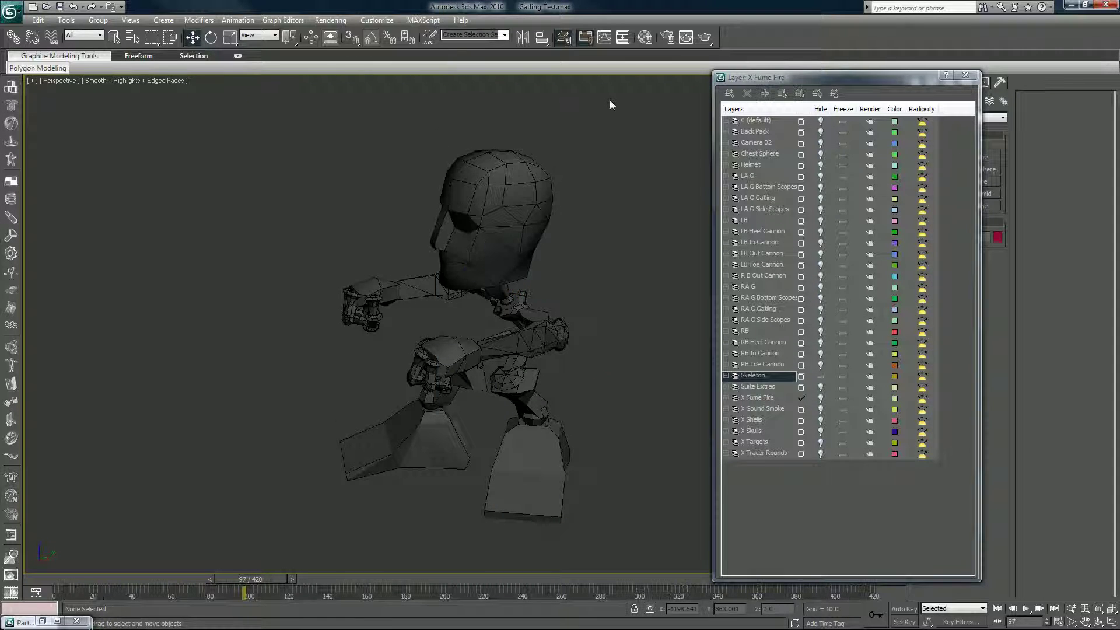
Try adding a Velocity render element in the render setup, removing it again and closing the setup
click(665, 42)
drag(887, 55, 492, 15)
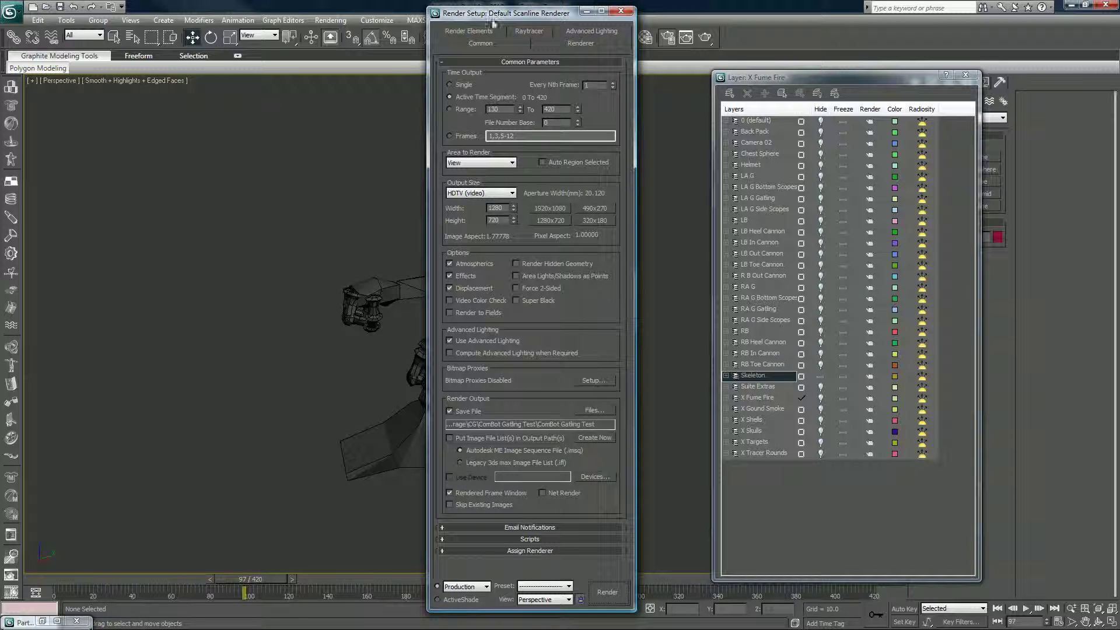
click(471, 29)
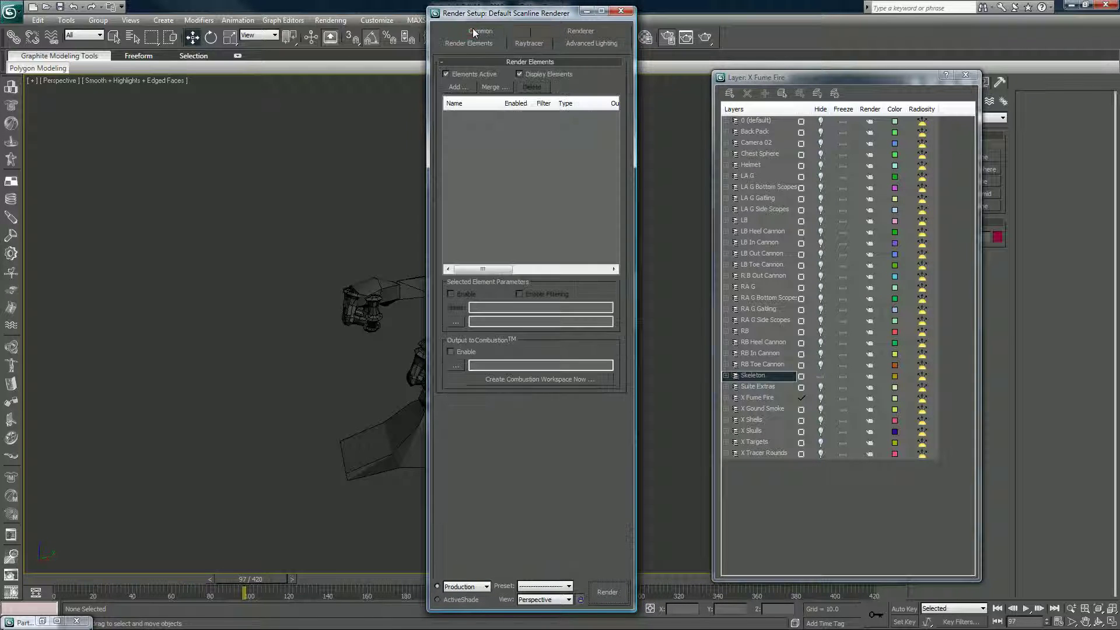
click(459, 87)
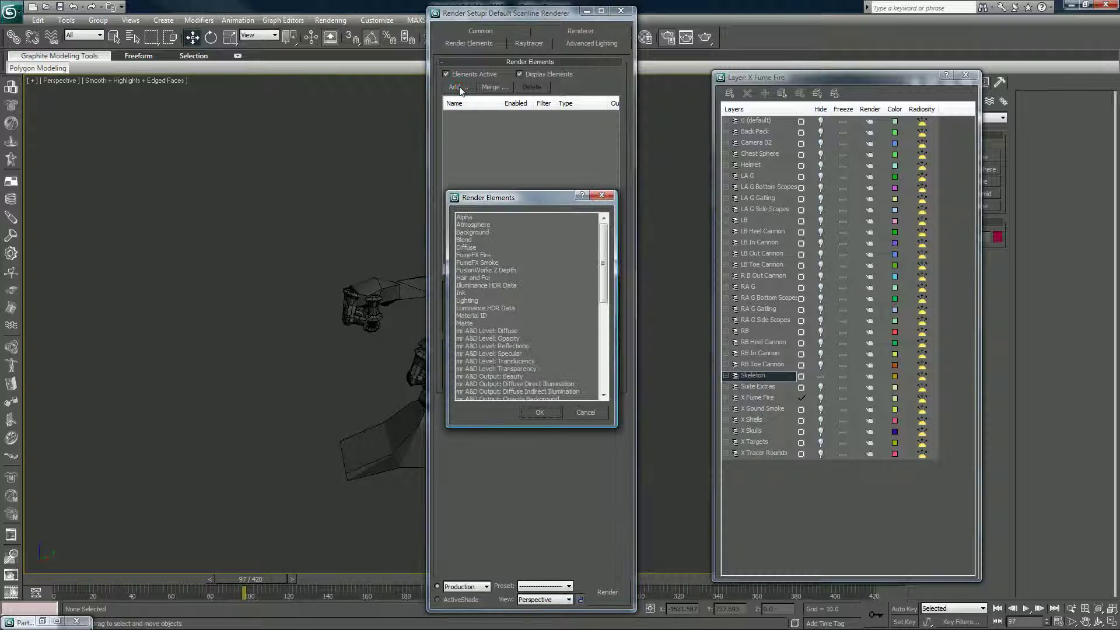
drag(603, 287, 603, 353)
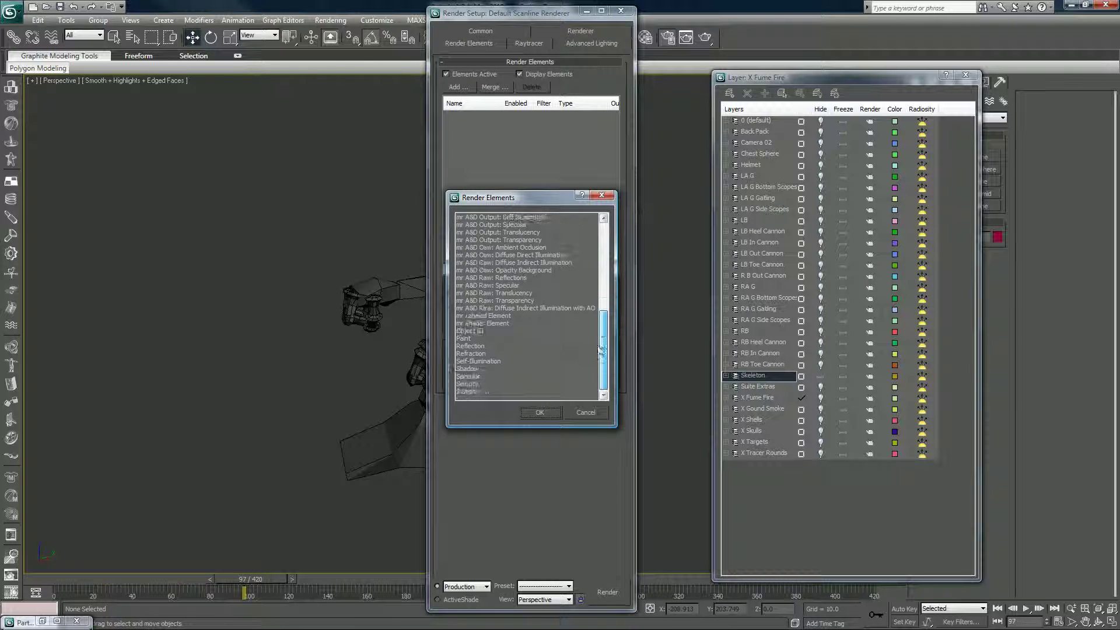
double_click(467, 383)
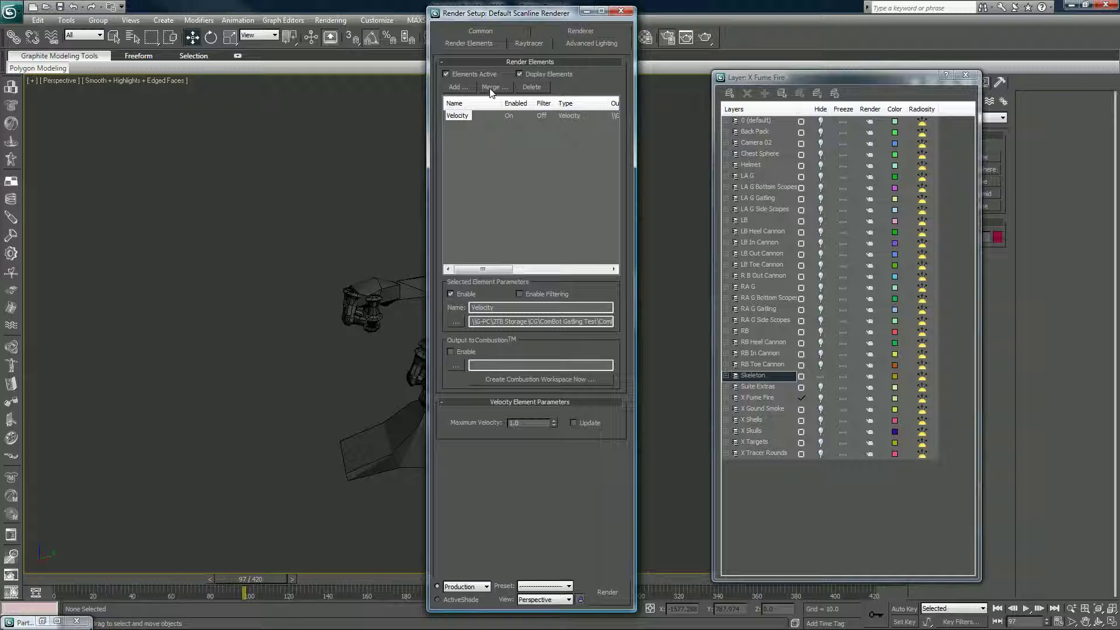
click(532, 87)
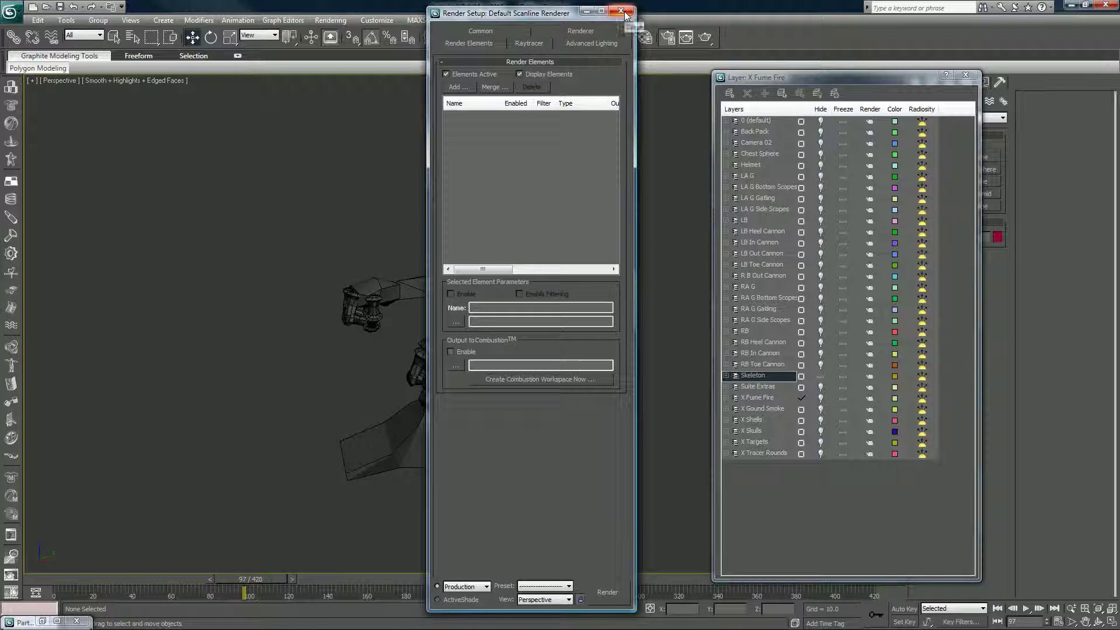
click(621, 11)
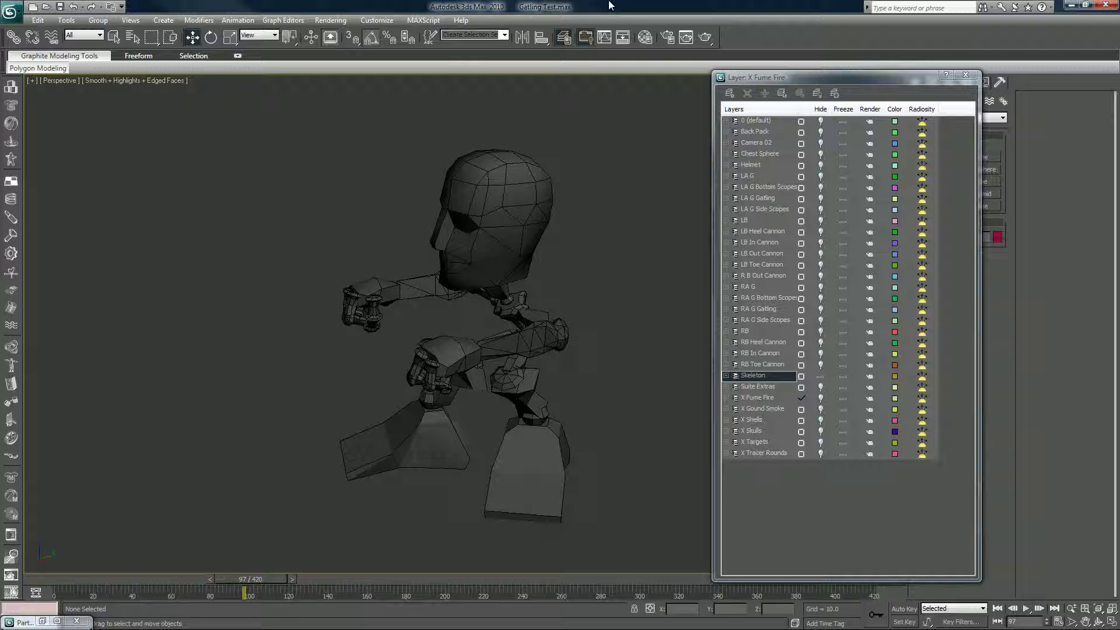
key(ctrl+r)
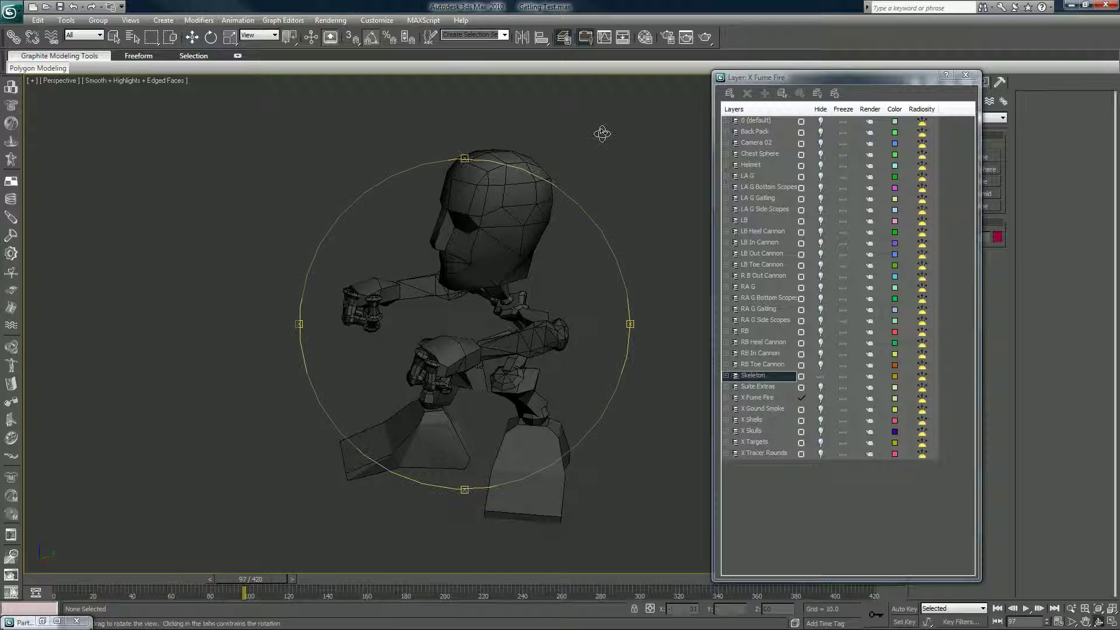
mouse_move(532, 262)
mouse_down()
mouse_move(524, 257)
mouse_move(579, 242)
mouse_move(513, 252)
mouse_up()
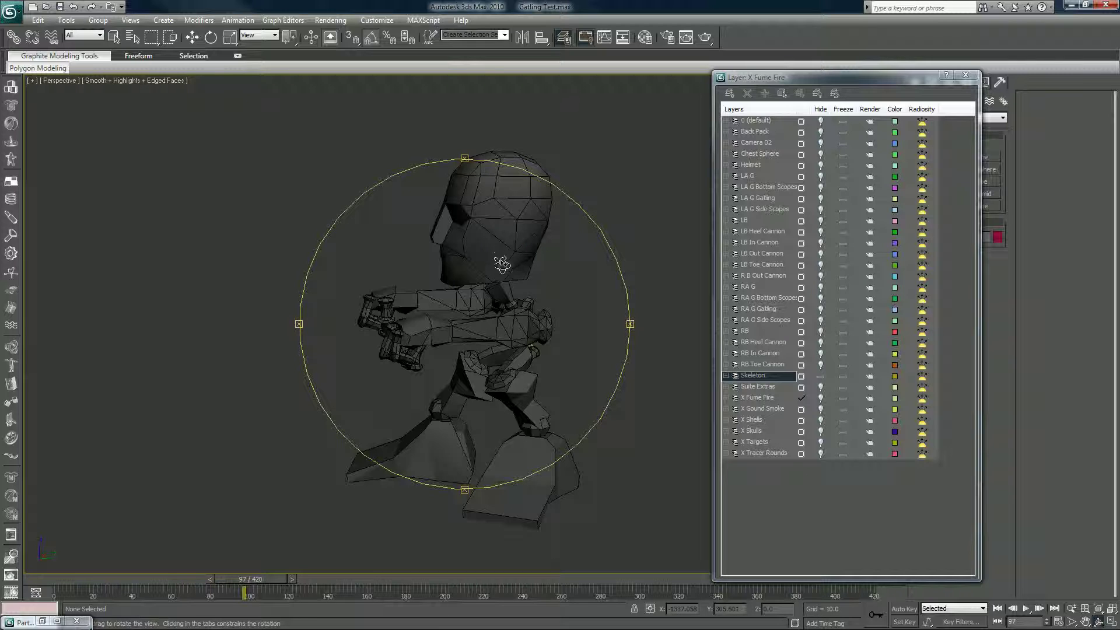
key(w)
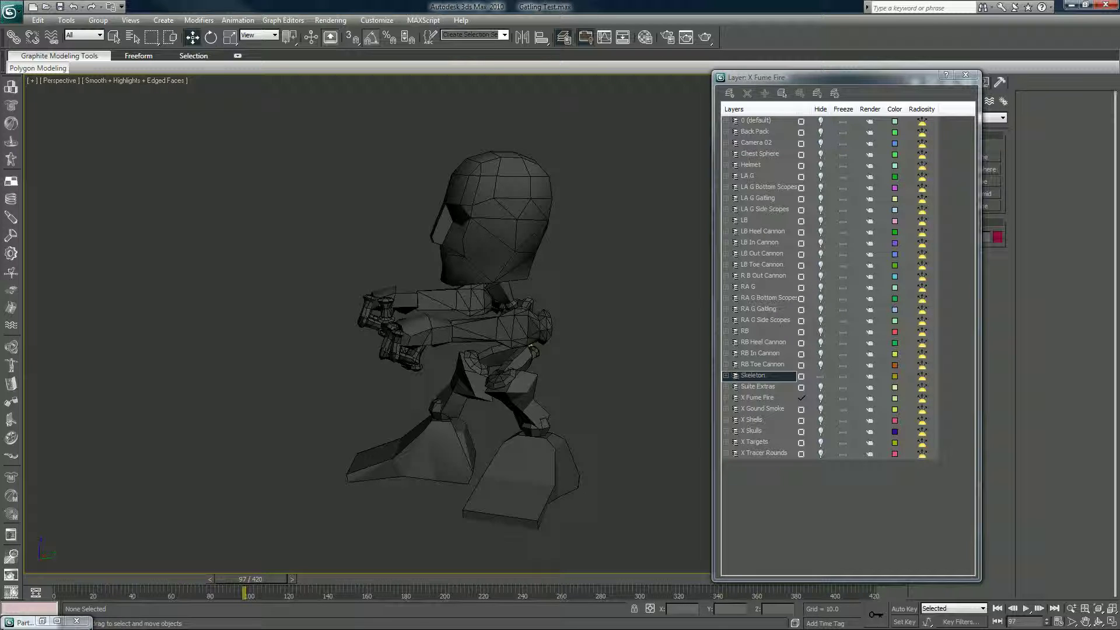
Switch to Windows Media Player, play part of the ComBot Gatling Test 005 render, and minimize the player
key(alt+Tab)
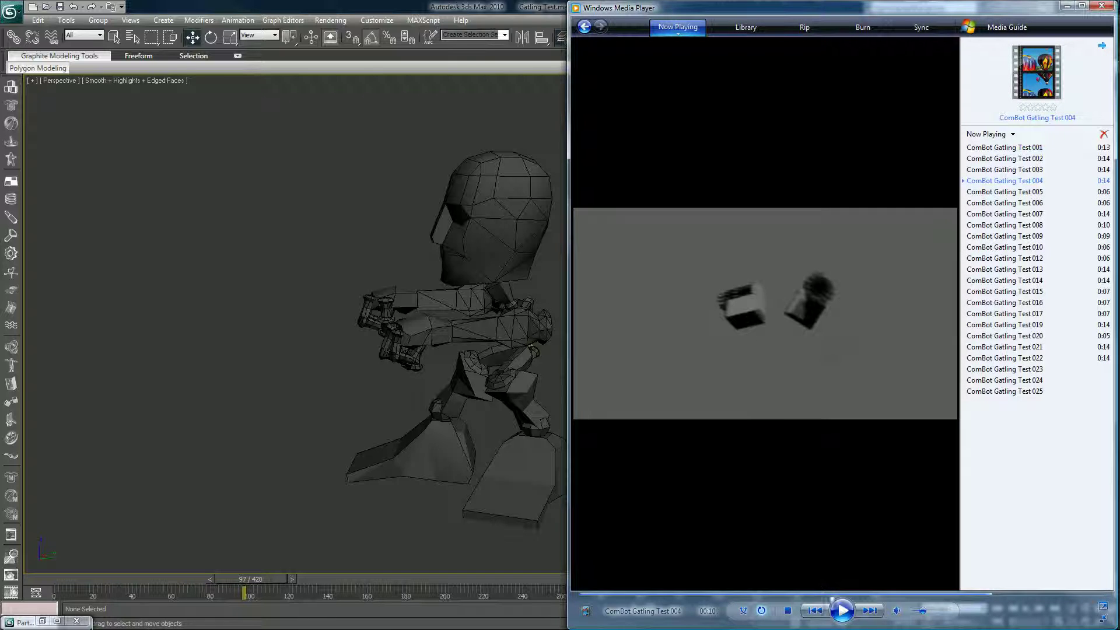
click(841, 611)
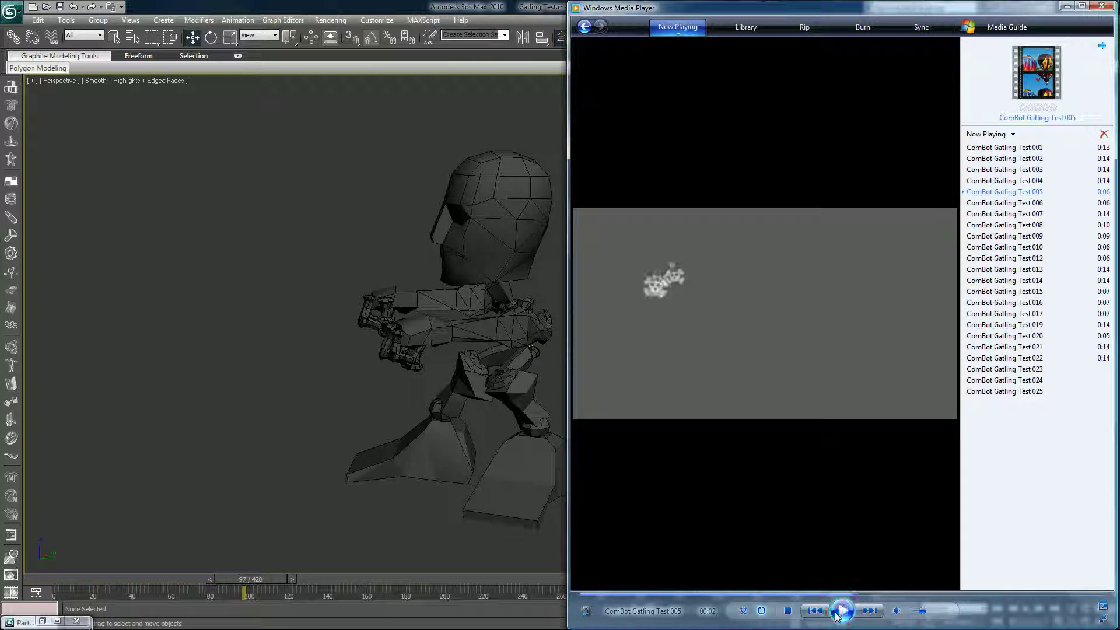
click(842, 610)
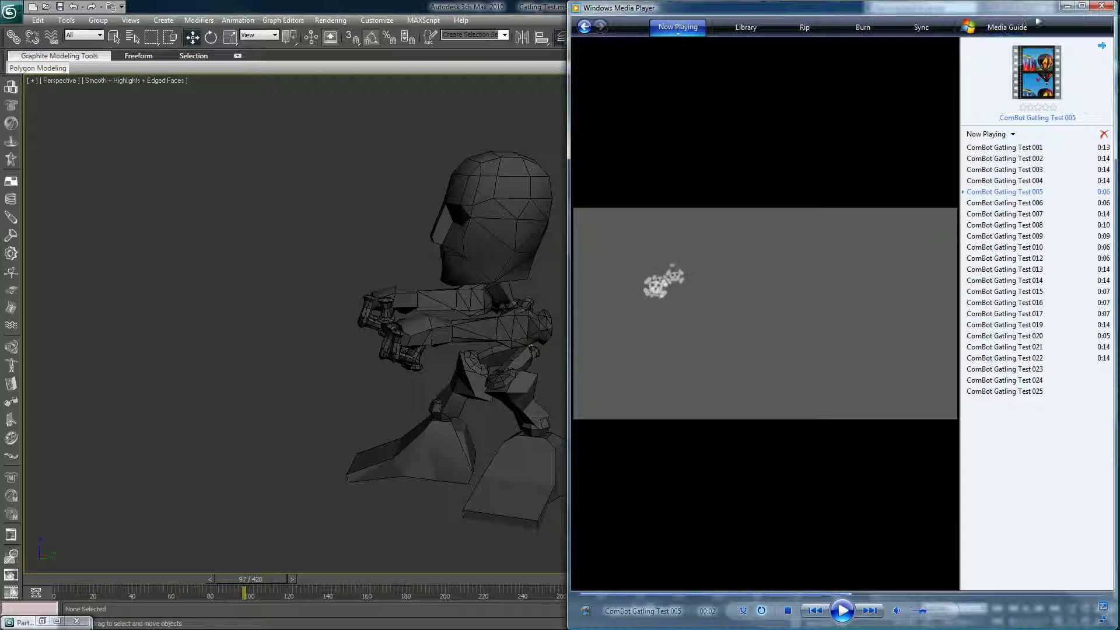
click(1066, 7)
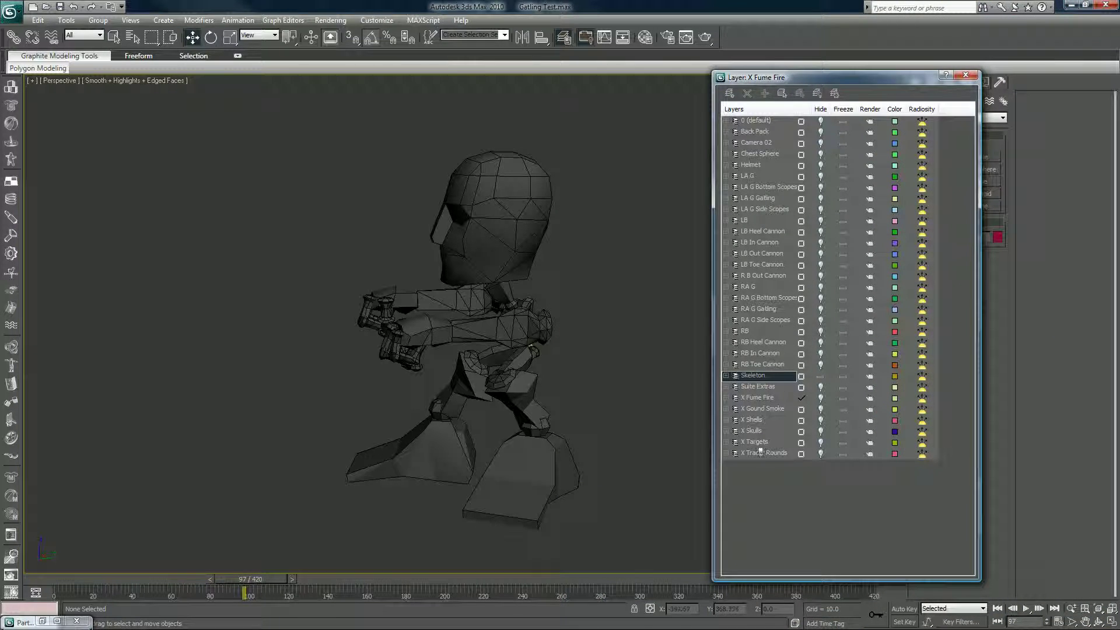
Unhide the X Skulls layer and make Skeleton the current layer
click(745, 432)
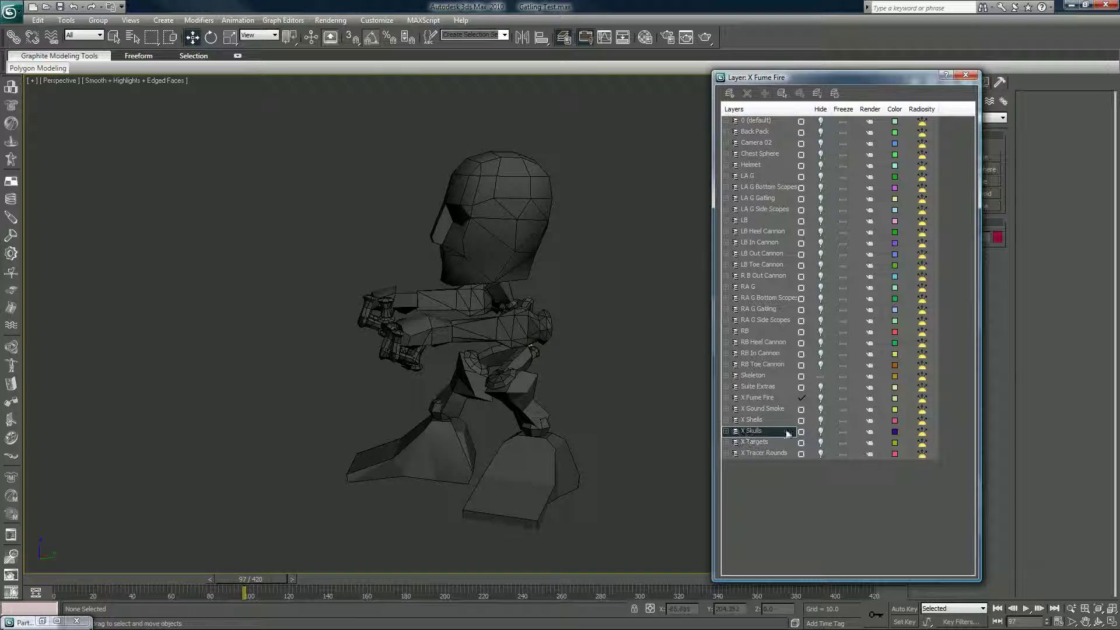
click(819, 432)
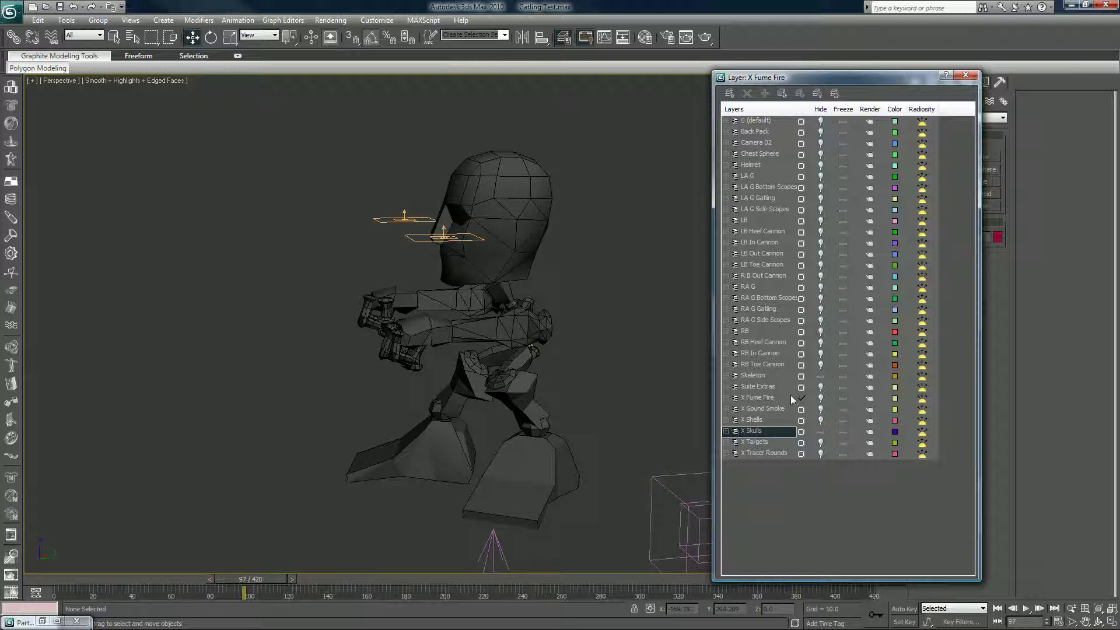
click(800, 409)
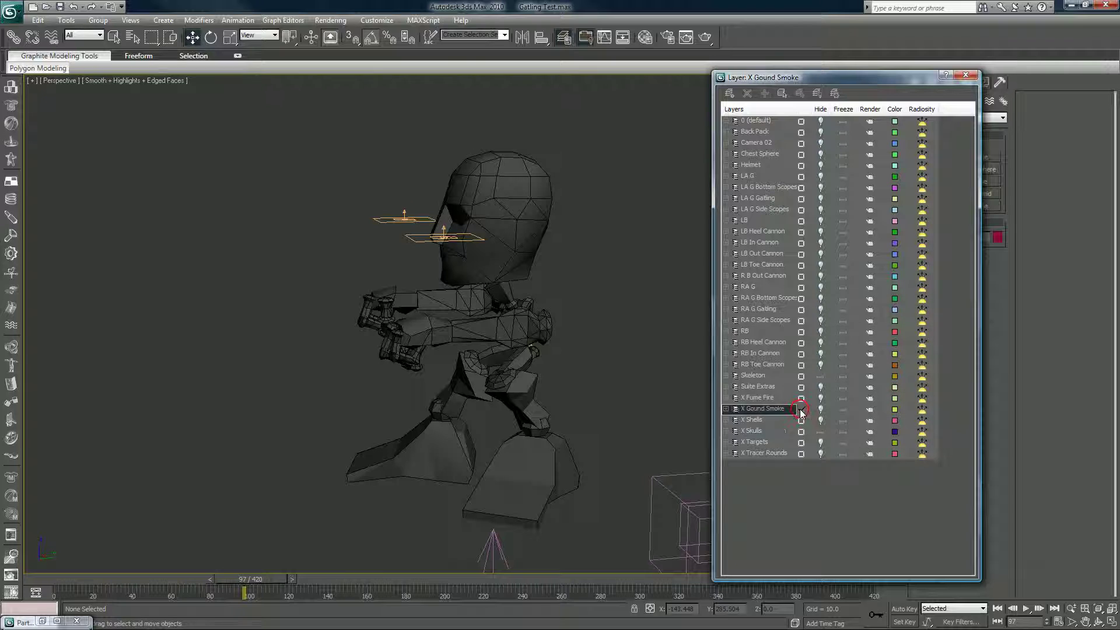
click(799, 399)
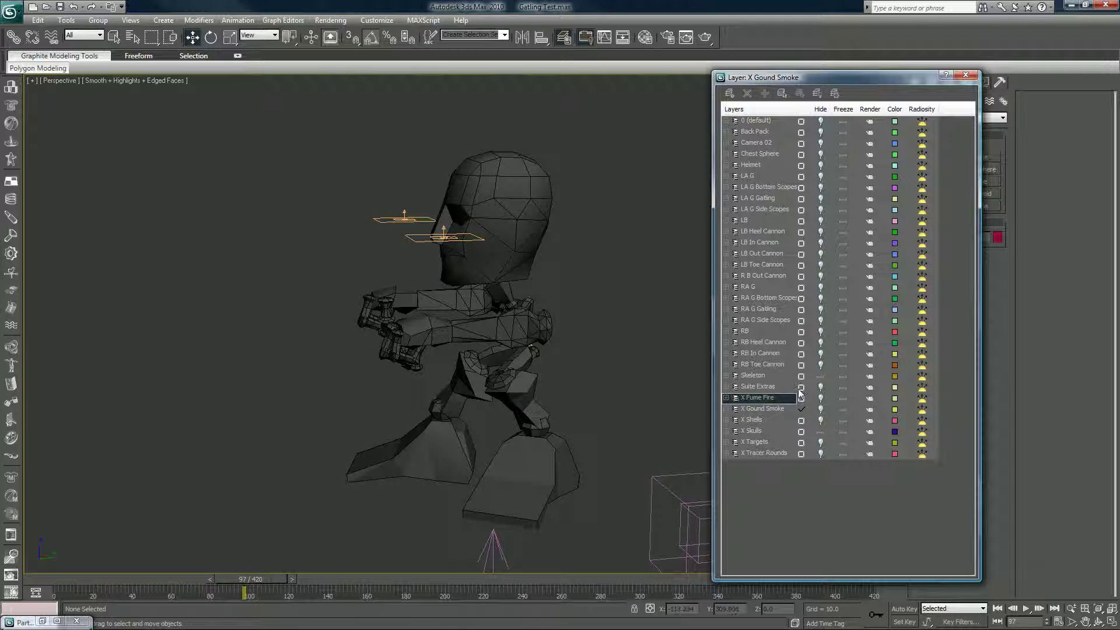
click(801, 398)
click(800, 386)
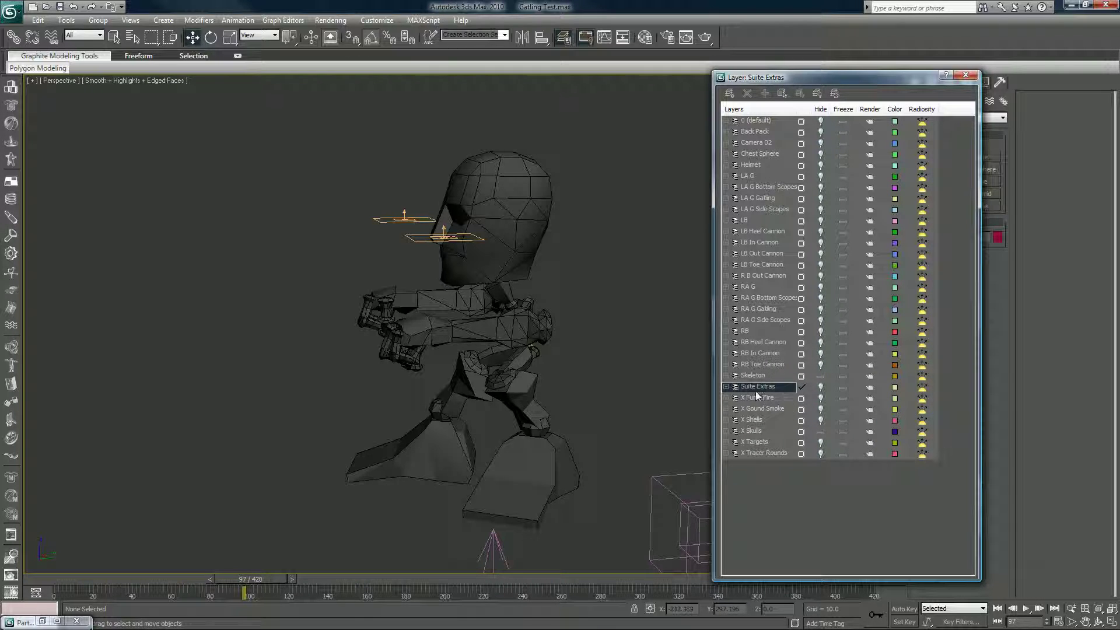
click(763, 376)
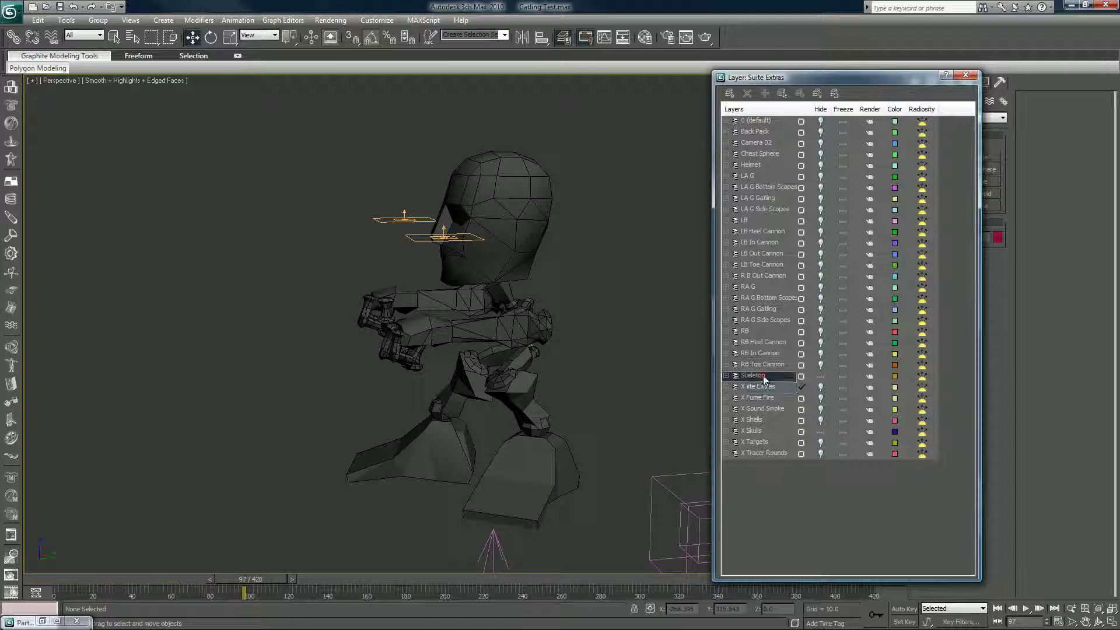
click(801, 376)
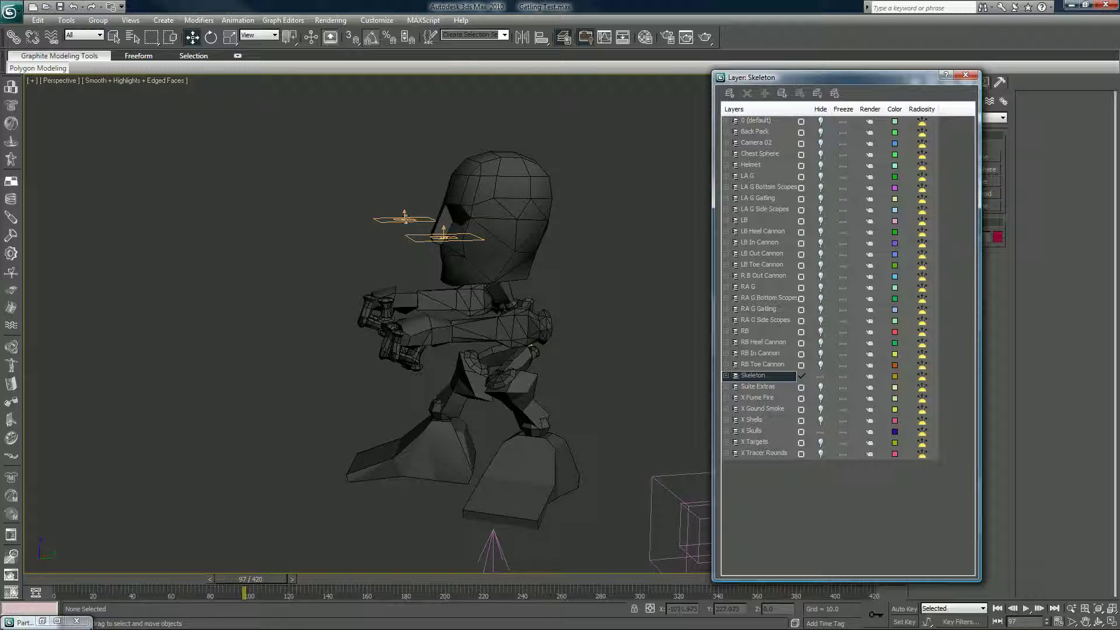
Go to frame 148 of the animation and examine the skull particles in front of the head
drag(376, 199, 396, 239)
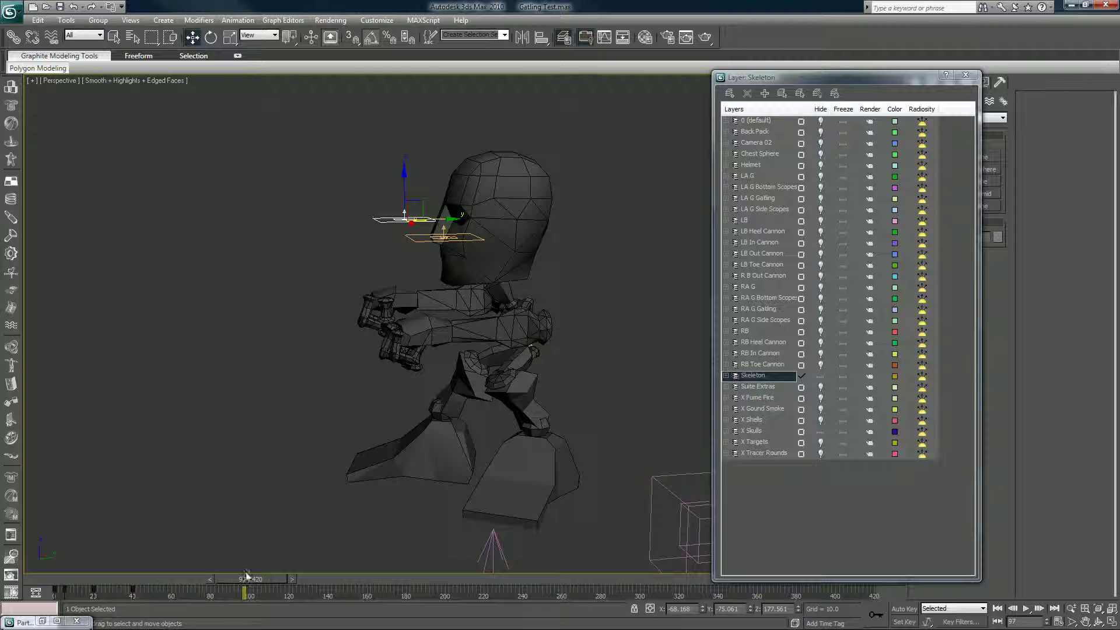
drag(246, 576, 346, 576)
key(w)
click(426, 344)
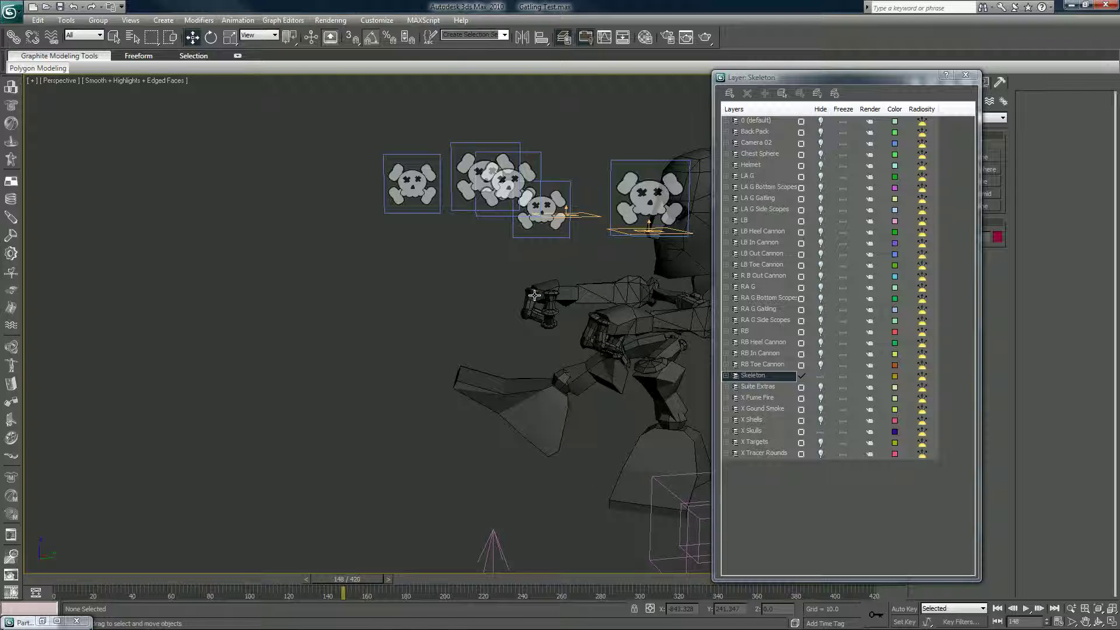
scroll(534, 295, down, 4)
middle_drag(534, 295, 465, 315)
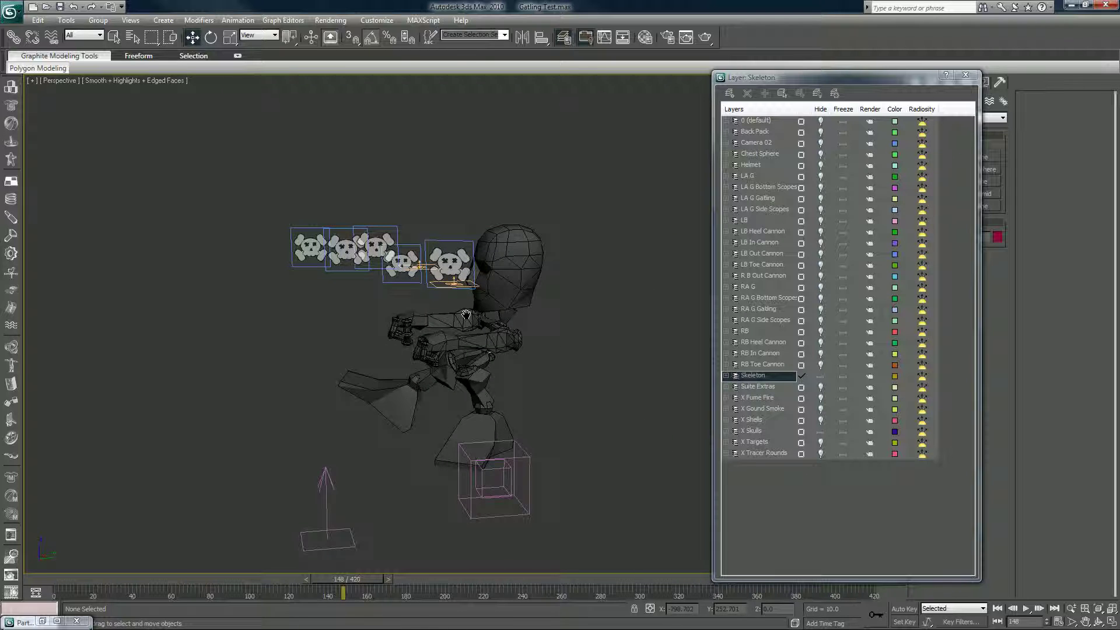
scroll(465, 314, up, 3)
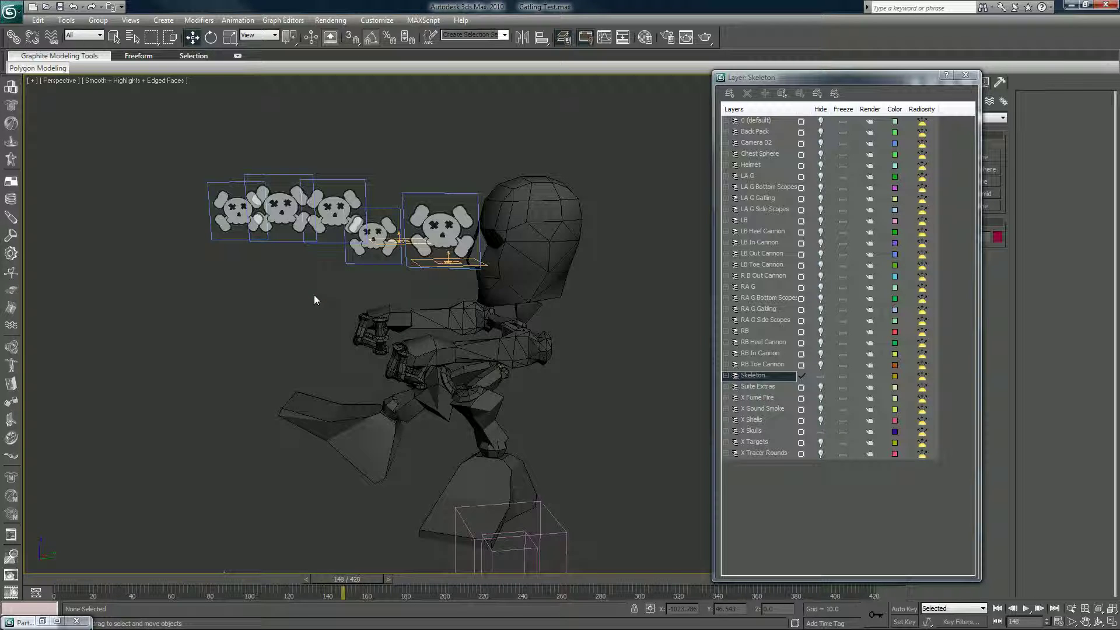
Open the skull material, 16 - Default, in the Material Editor
click(645, 39)
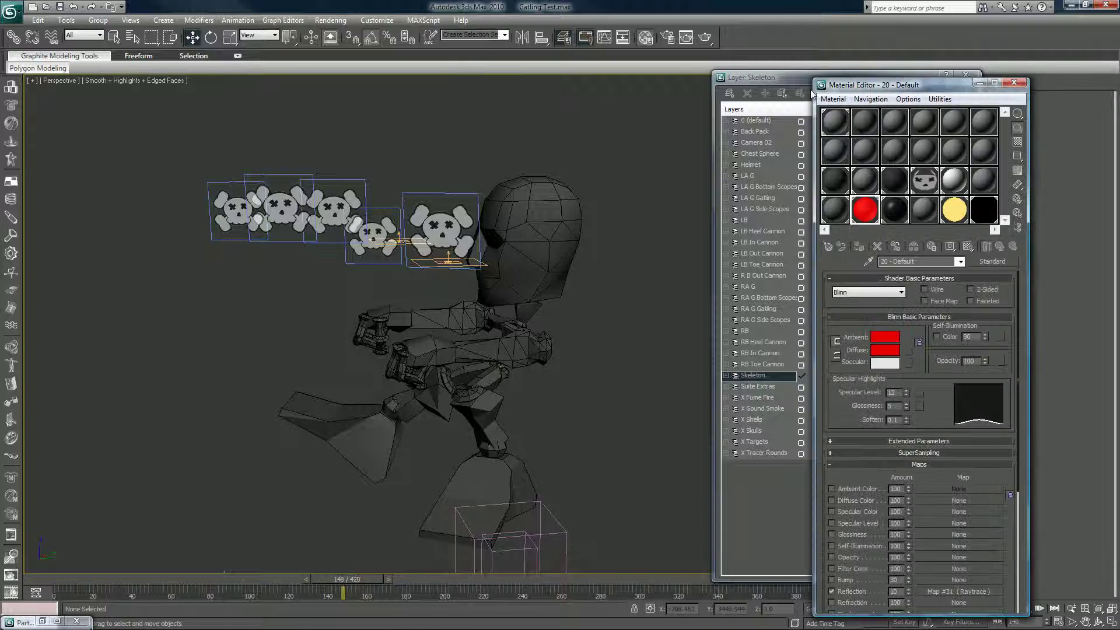
drag(915, 80, 498, 53)
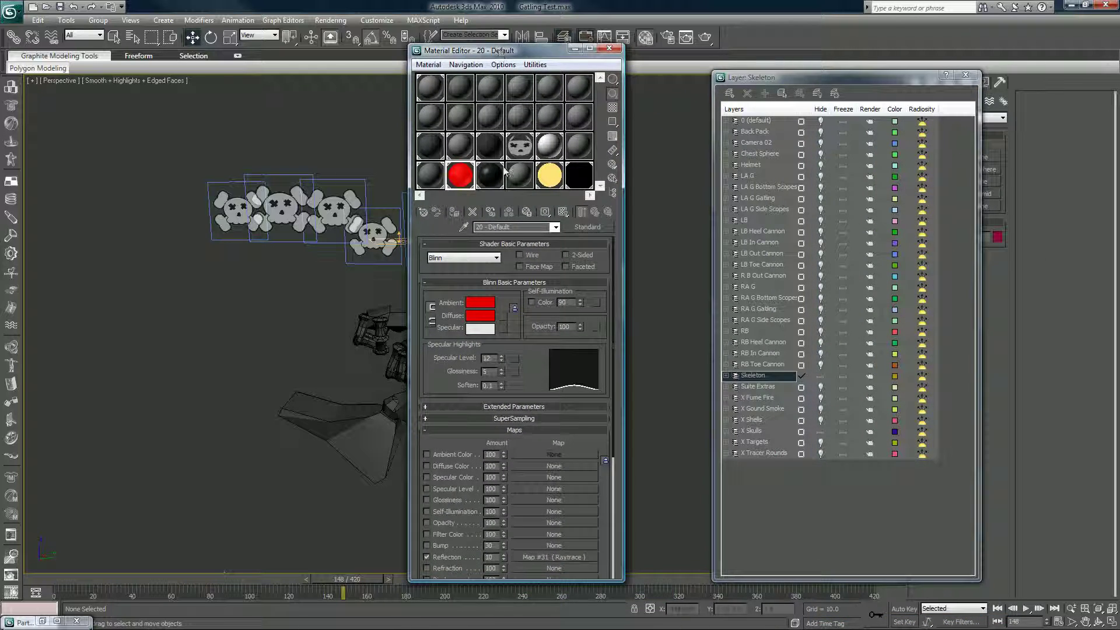
click(519, 153)
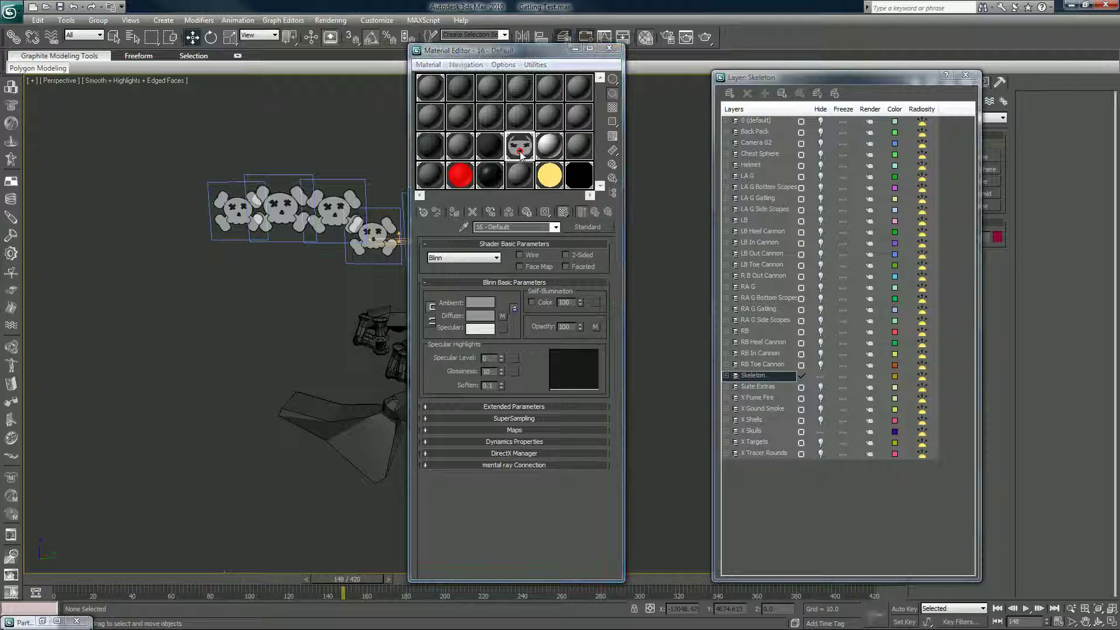
Magnify the skull material's sample and view the image of its Diffuse Color map, Skull Diffuse.jpg
double_click(519, 146)
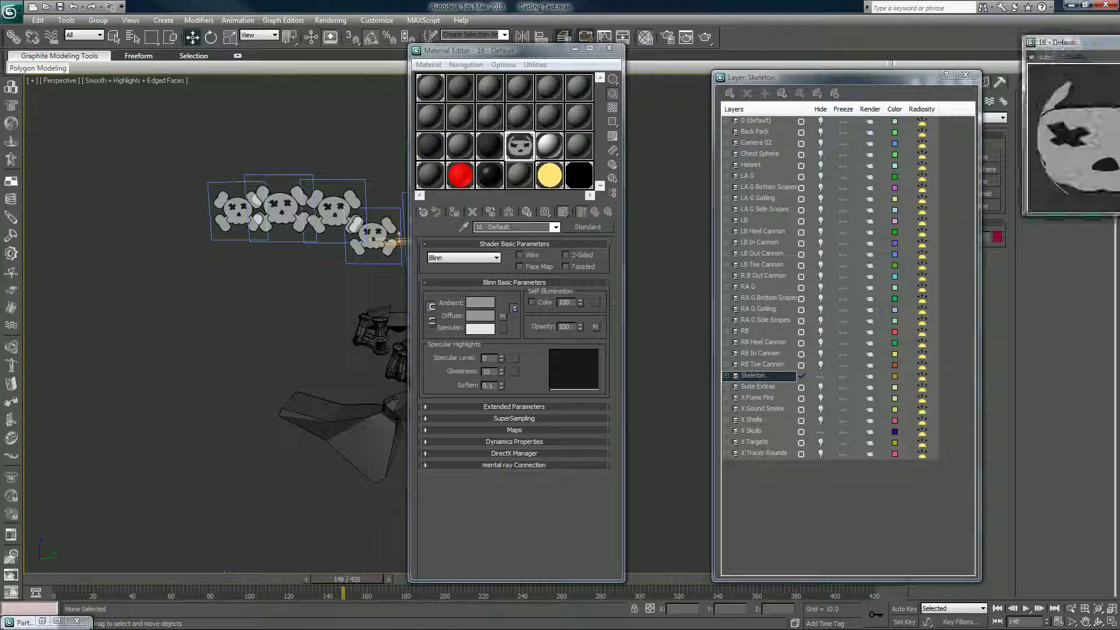
drag(1050, 36, 690, 77)
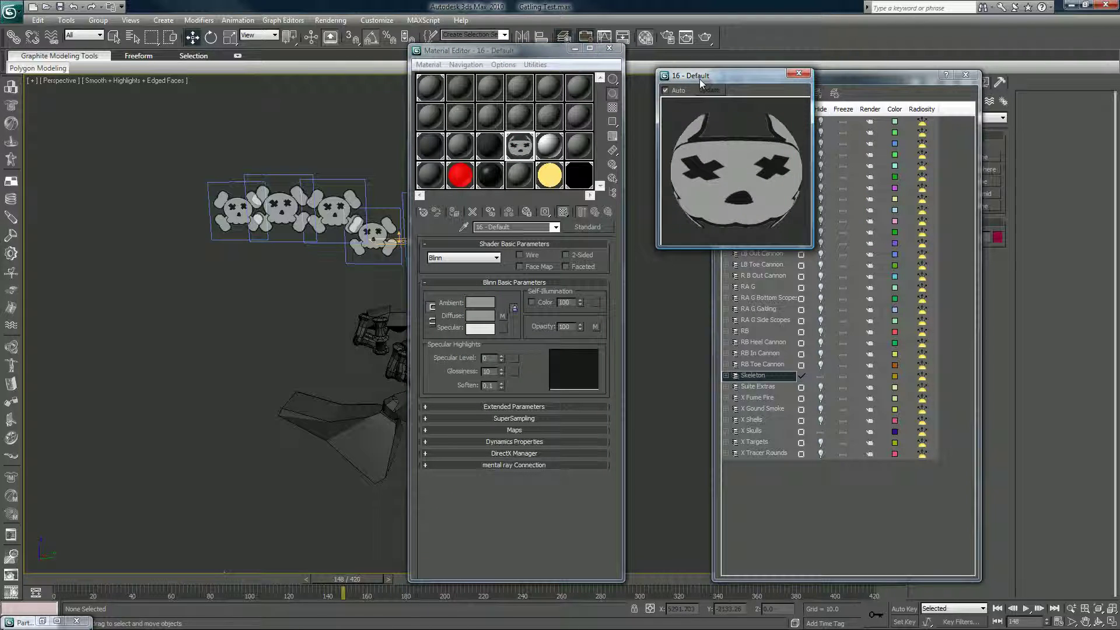
click(506, 430)
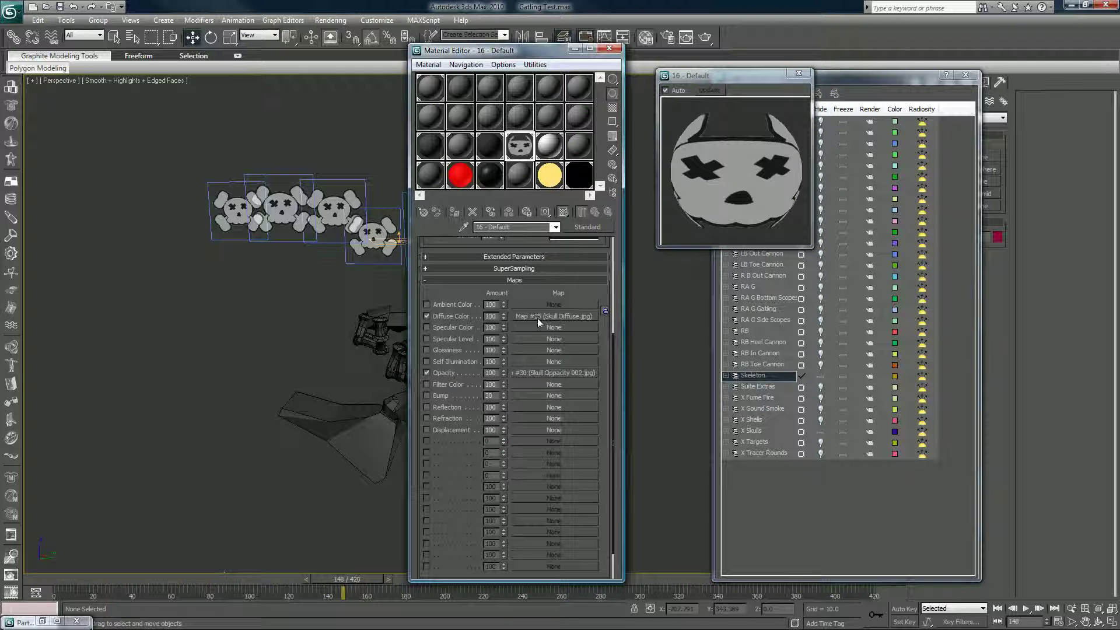
click(537, 316)
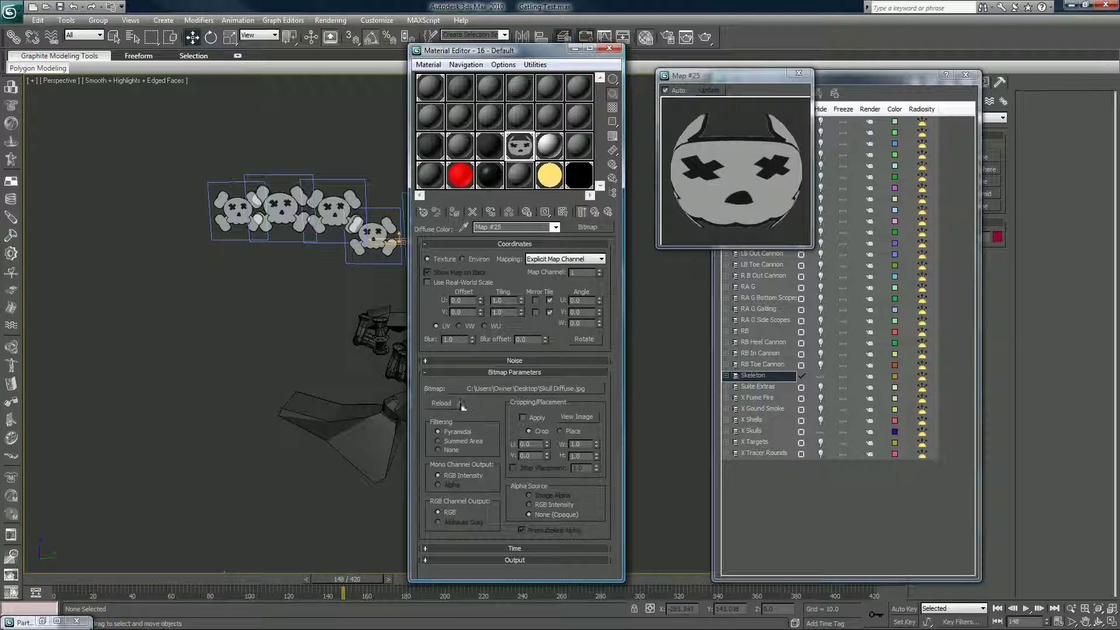
click(574, 416)
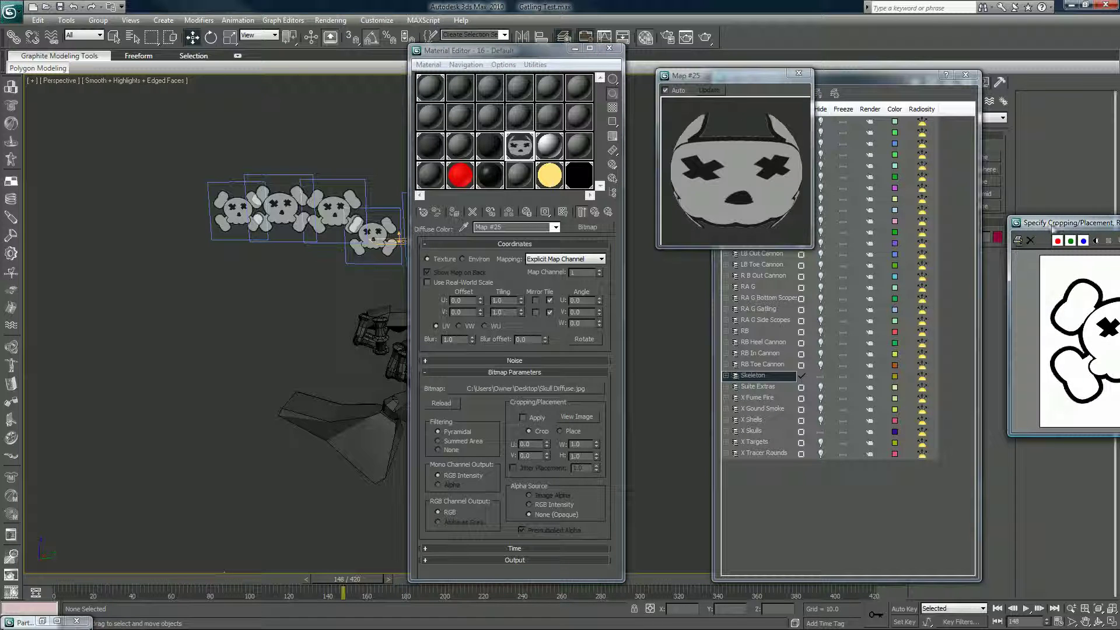
drag(1052, 226, 249, 210)
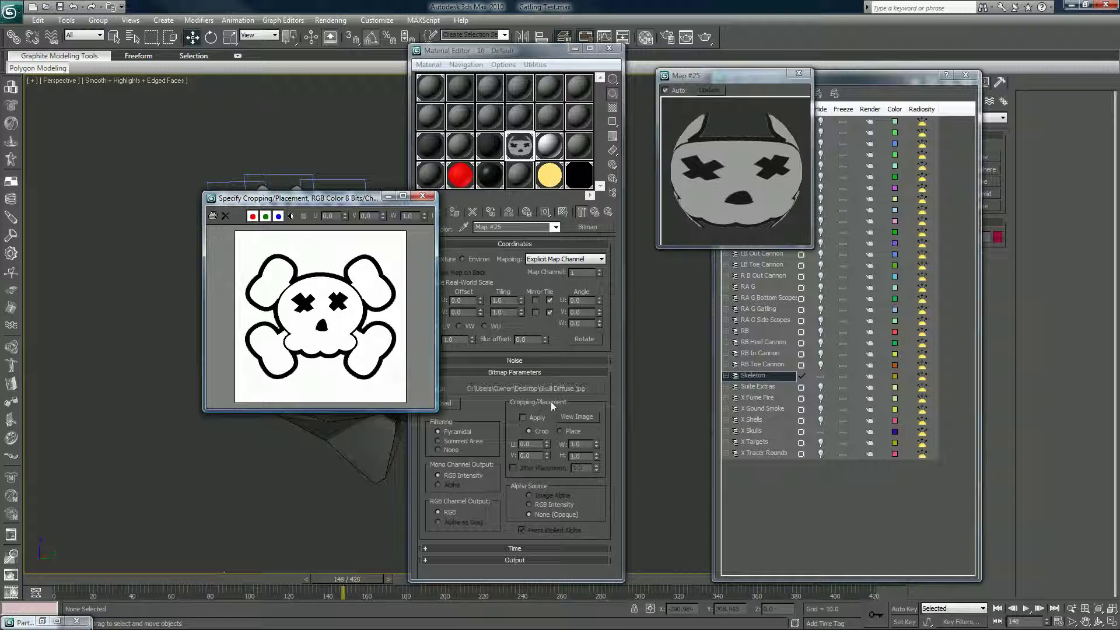
View the image of the skull material's Opacity map, Skull Oppacity 002.jpg, and close the image and the Material Editor
click(595, 211)
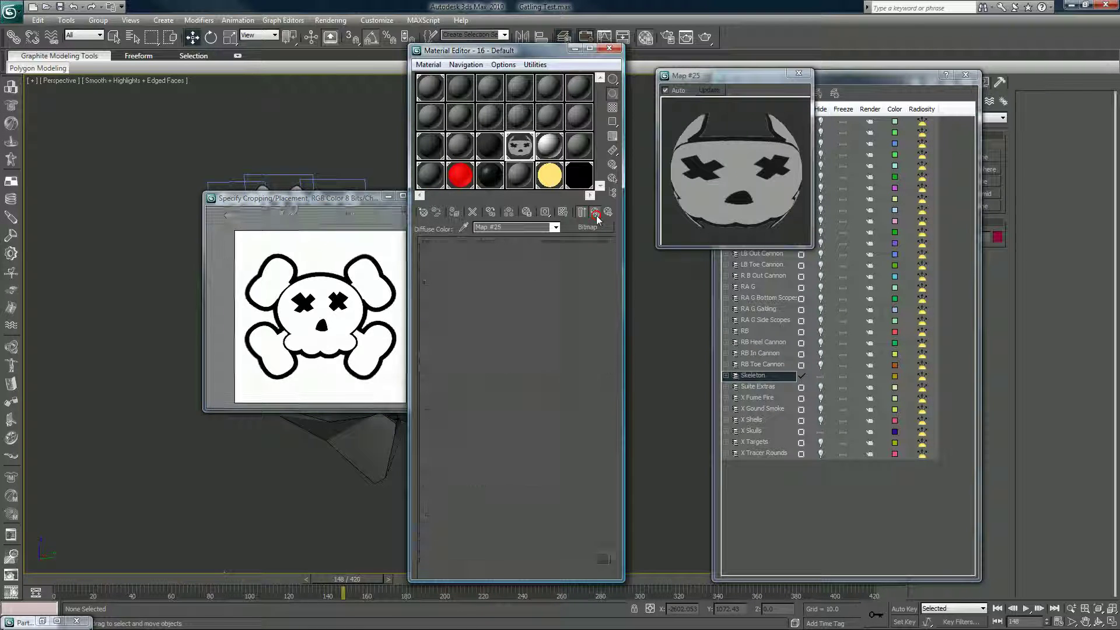
click(554, 350)
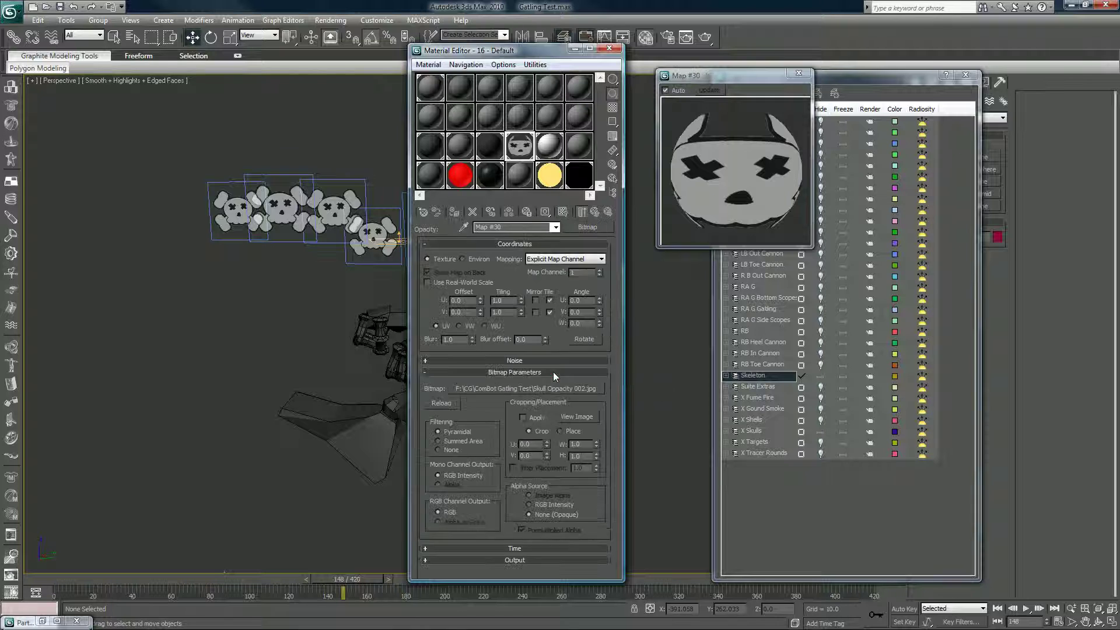
click(570, 417)
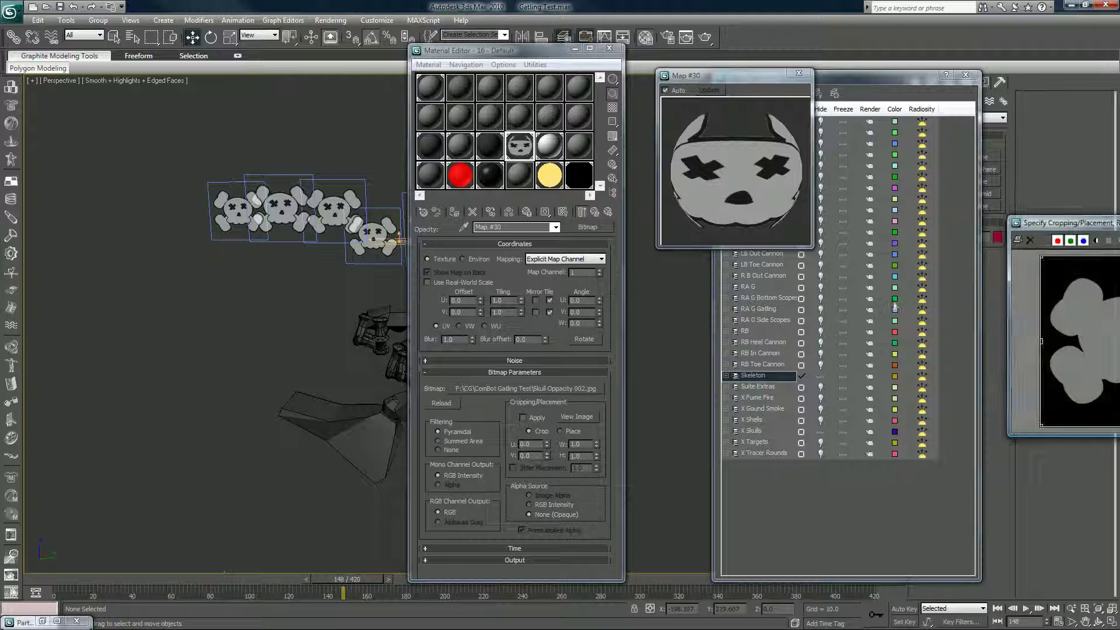
drag(1038, 227, 526, 225)
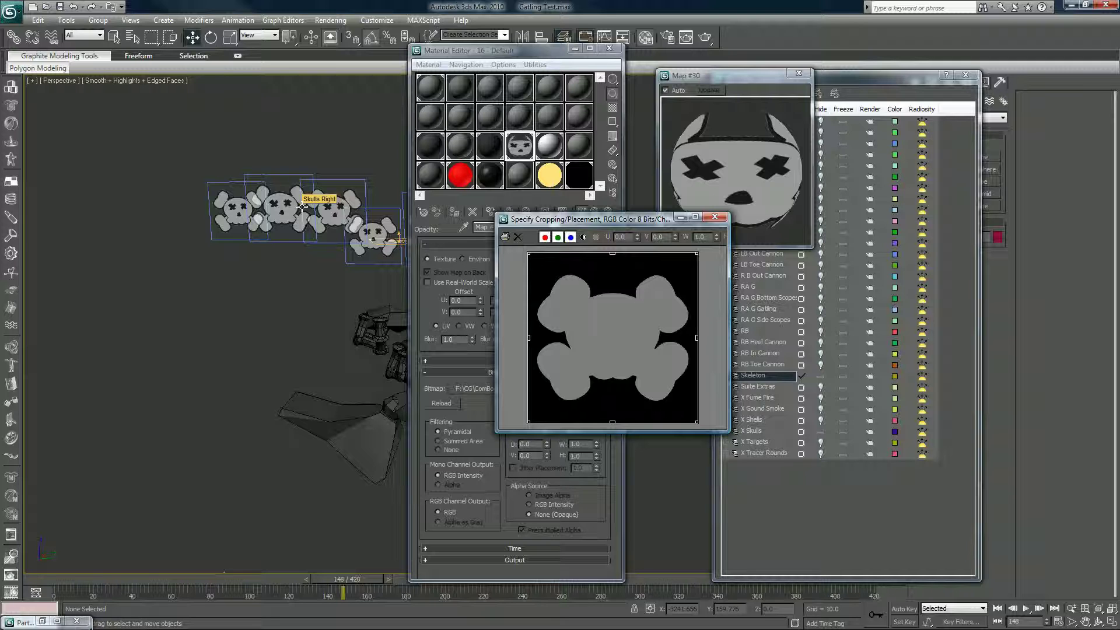
click(715, 217)
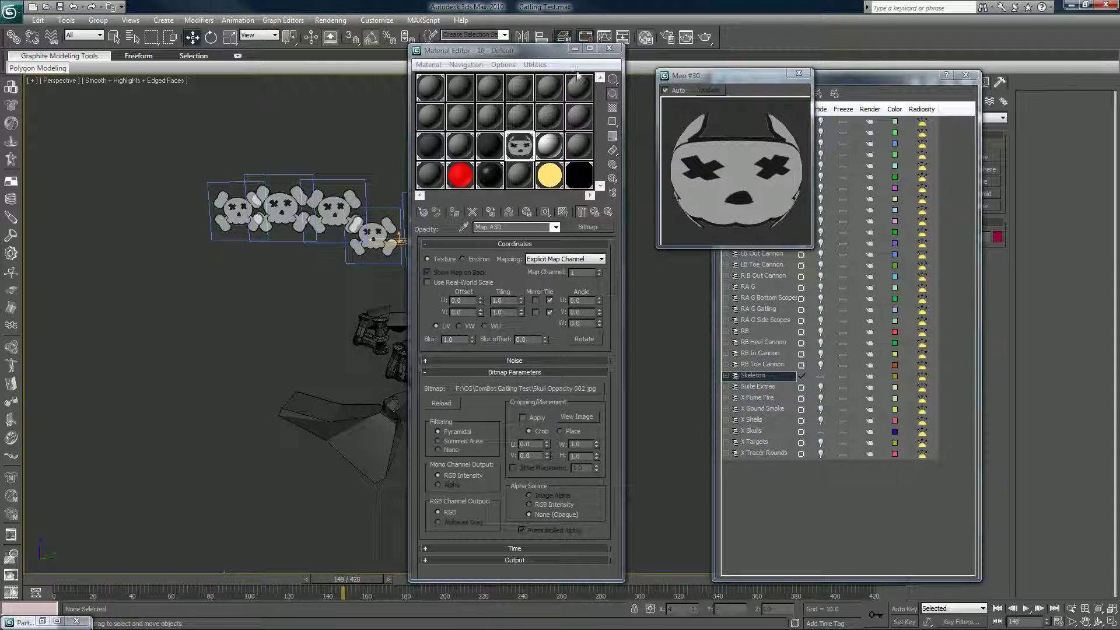
click(608, 49)
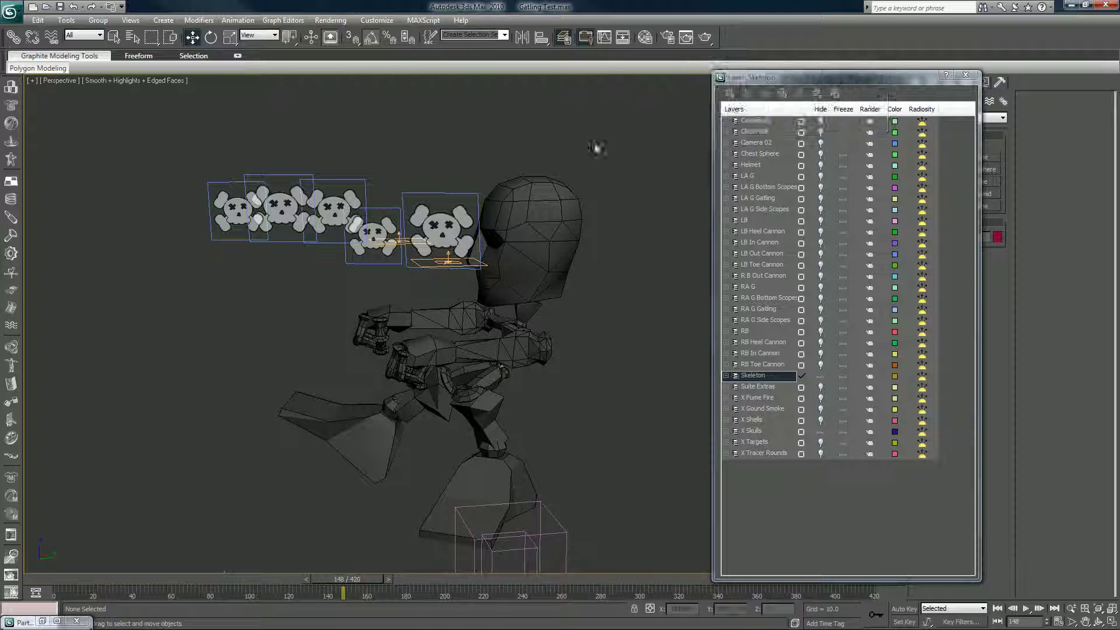
Restore Particle View and bring up the Skulls Left flow's emission and system settings
click(47, 621)
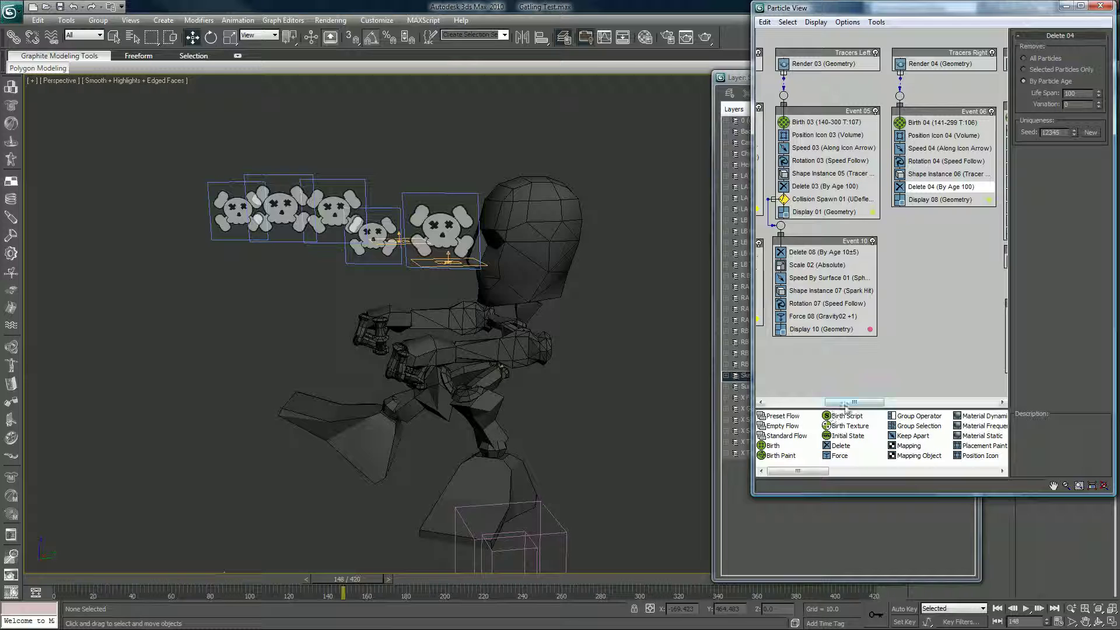
drag(846, 402, 900, 407)
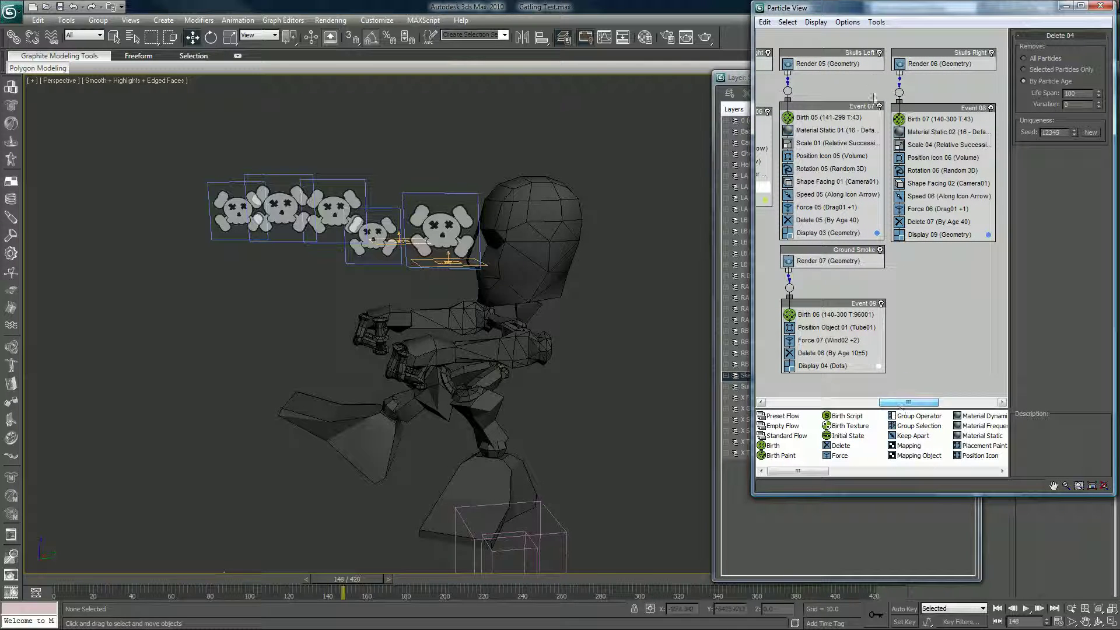
click(957, 53)
click(845, 54)
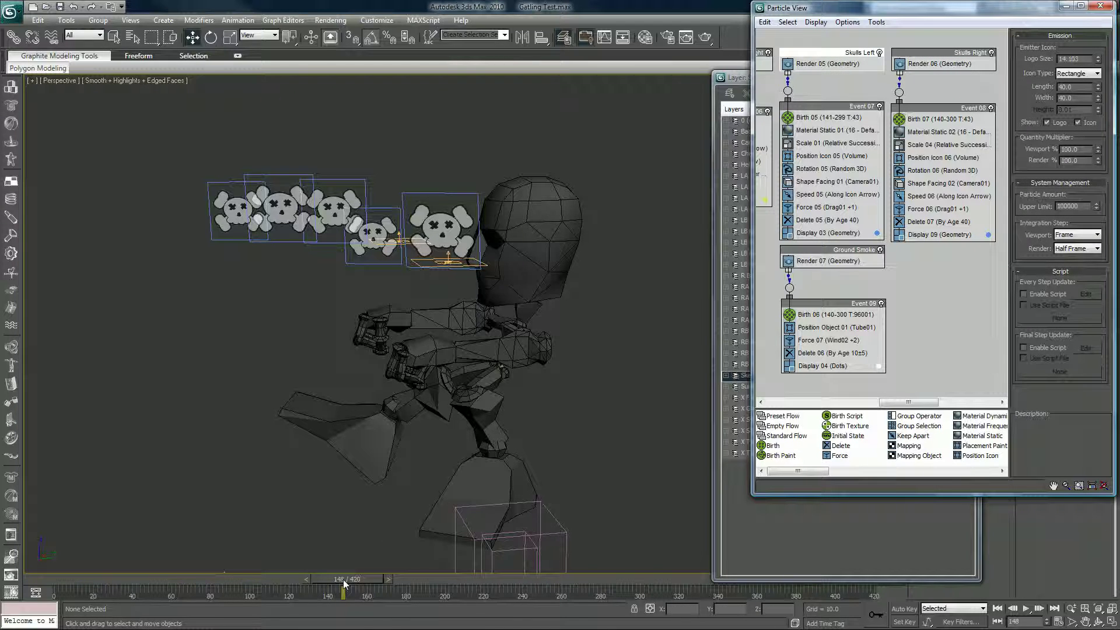
Scrub the animation to frame 204 and back to frame 184 to examine how the skull particles move
drag(344, 583, 451, 591)
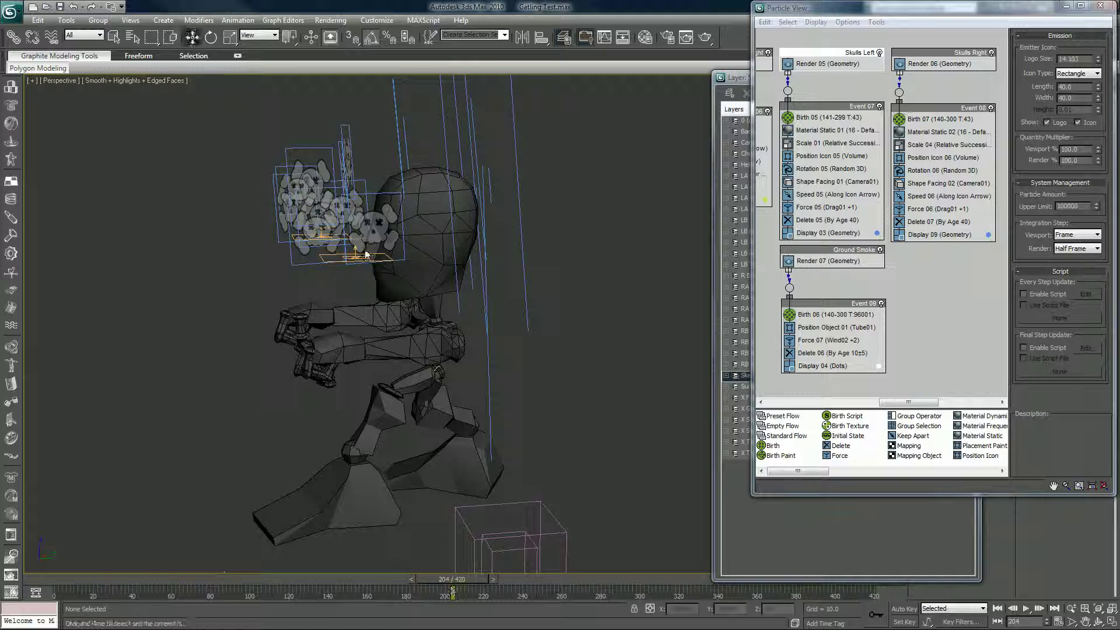
click(326, 579)
drag(334, 583, 419, 590)
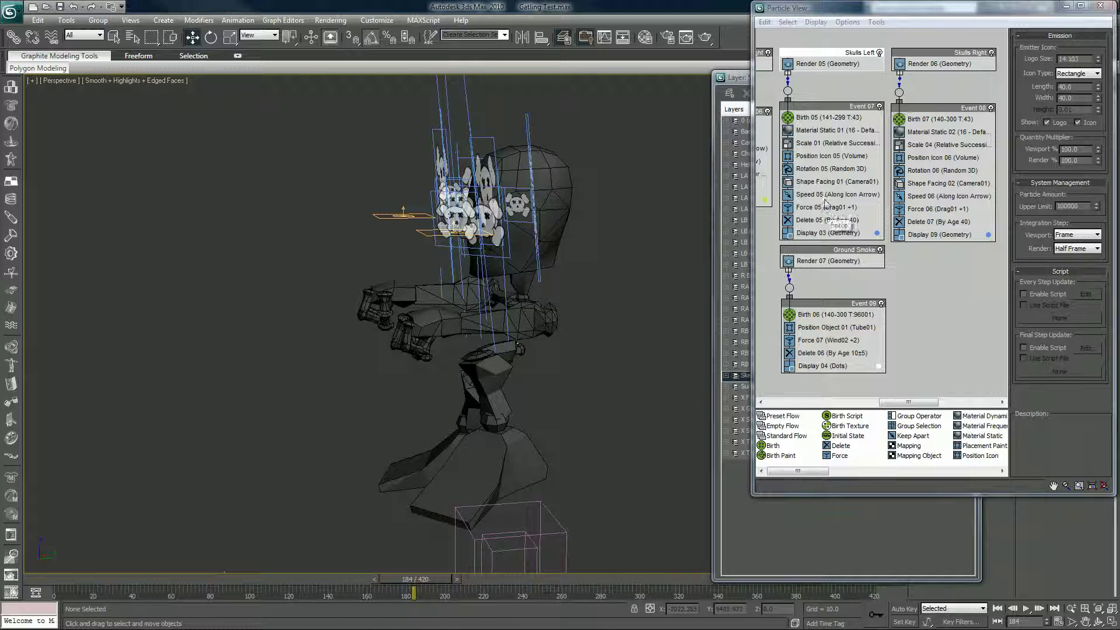
Inspect the Scale 01 operator at frame 0 and the Shape Facing 01 operator in the Skulls Left event
click(817, 143)
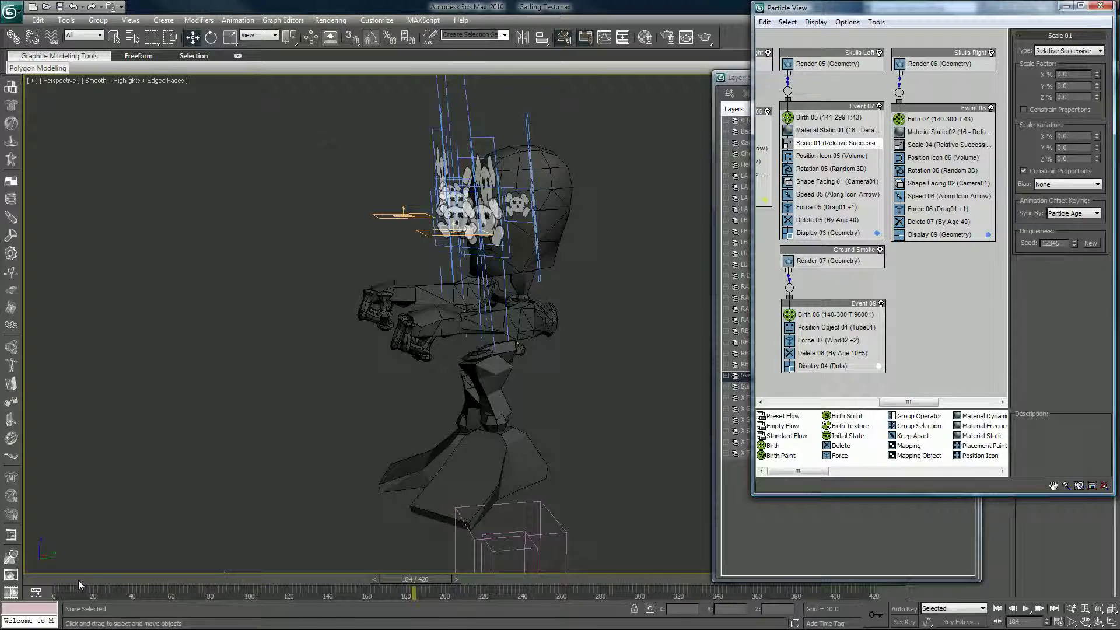
mouse_move(78, 580)
mouse_down()
mouse_move(116, 580)
mouse_move(71, 577)
mouse_up()
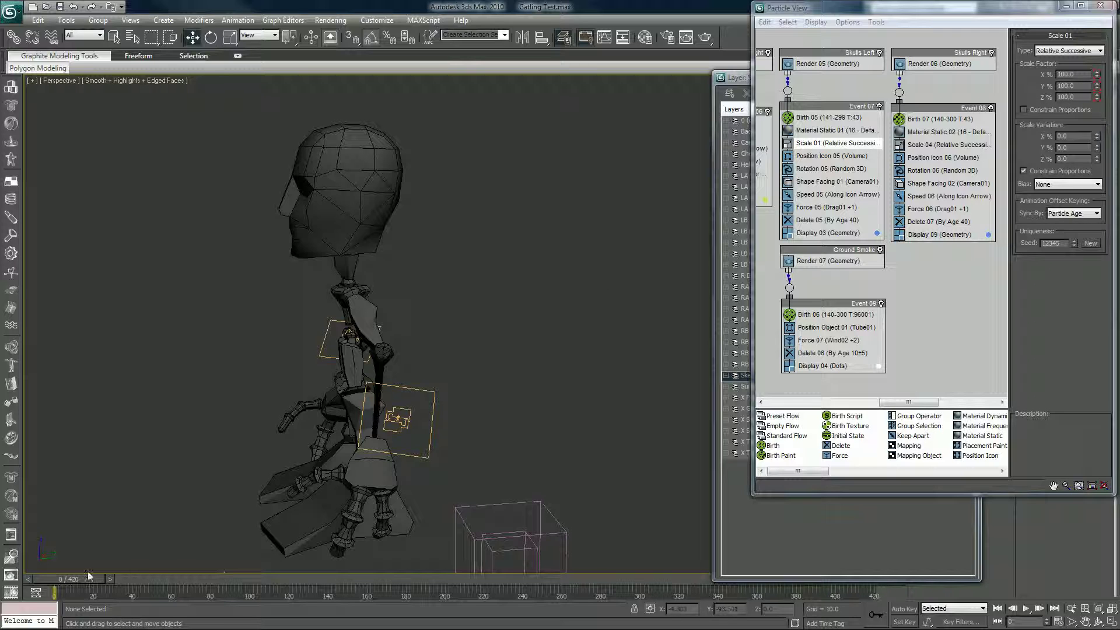
click(815, 181)
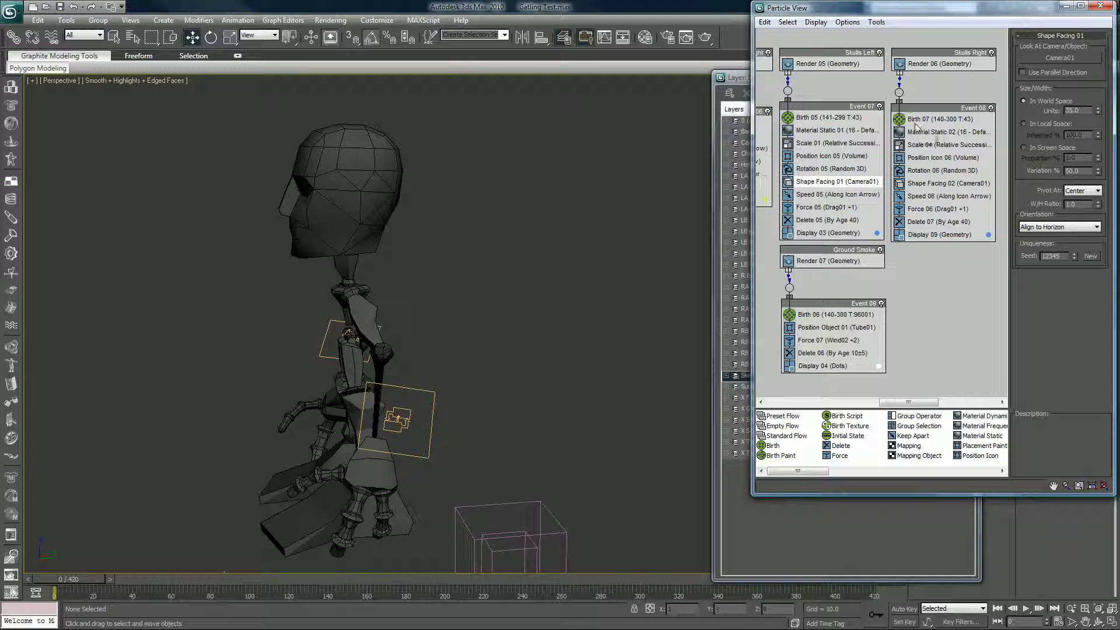
Inspect the Scale 04 operator at frame 0 and the Delete 07 operator's life span in the Skulls Right event
click(929, 144)
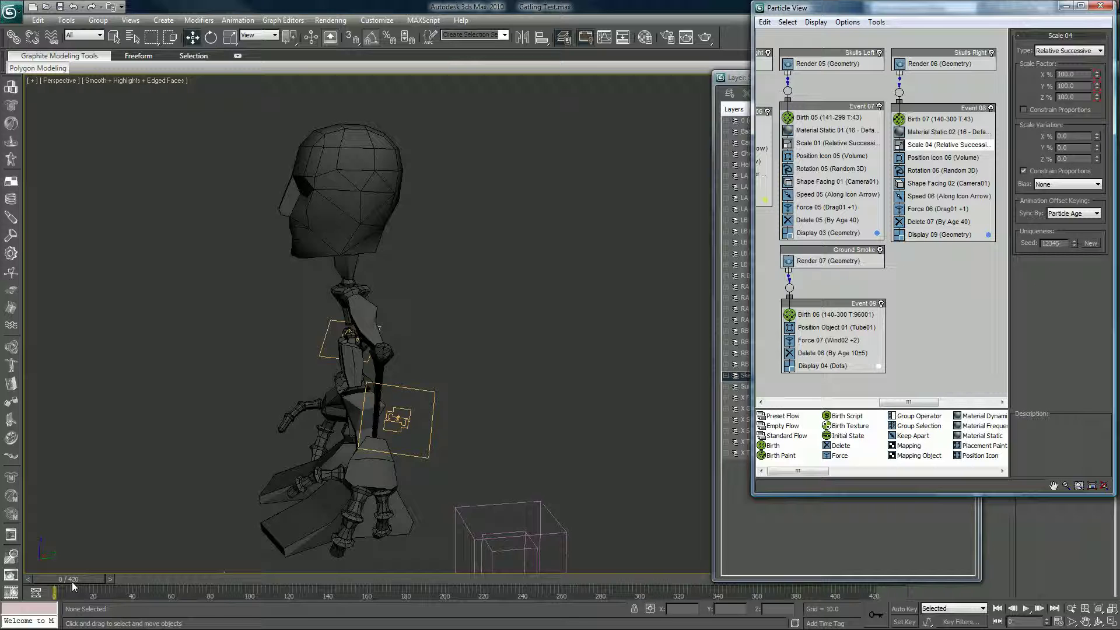
drag(72, 582, 4, 597)
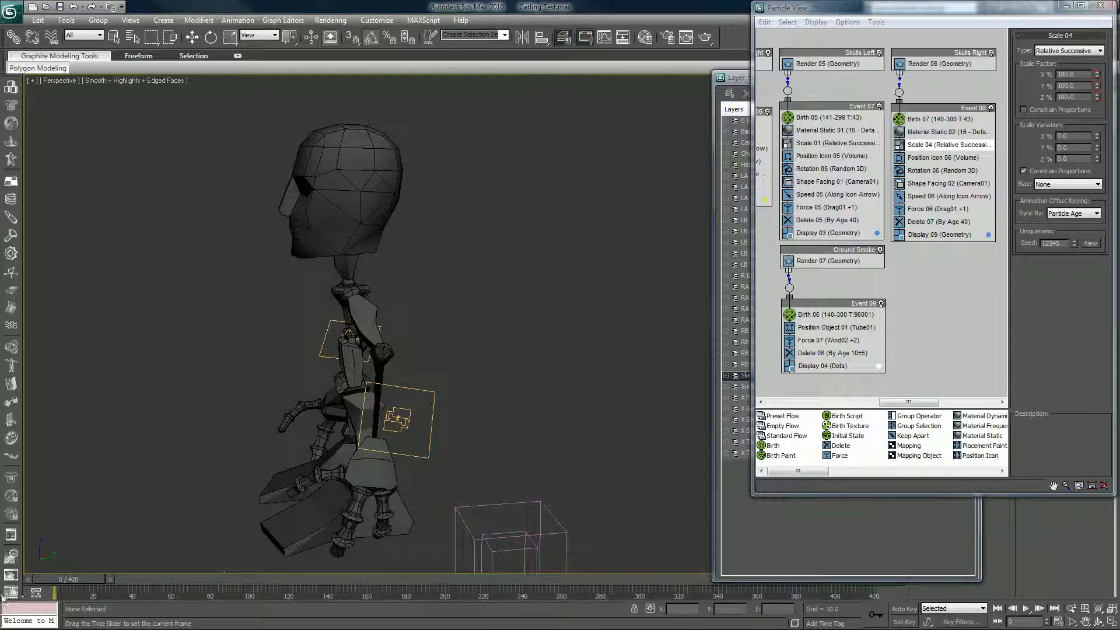
key(w)
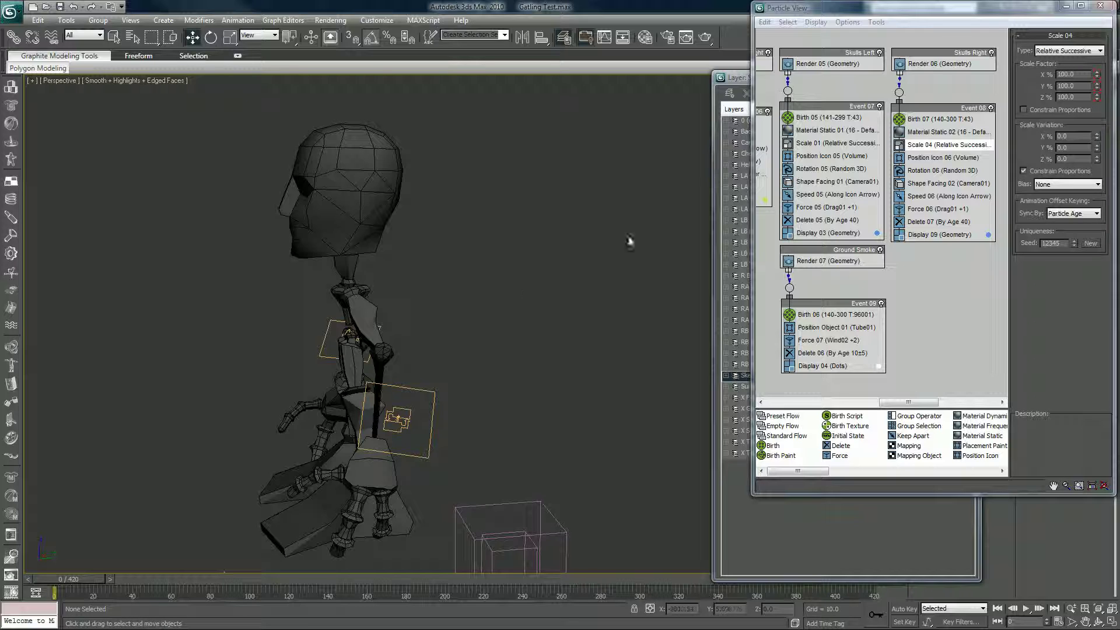
click(920, 222)
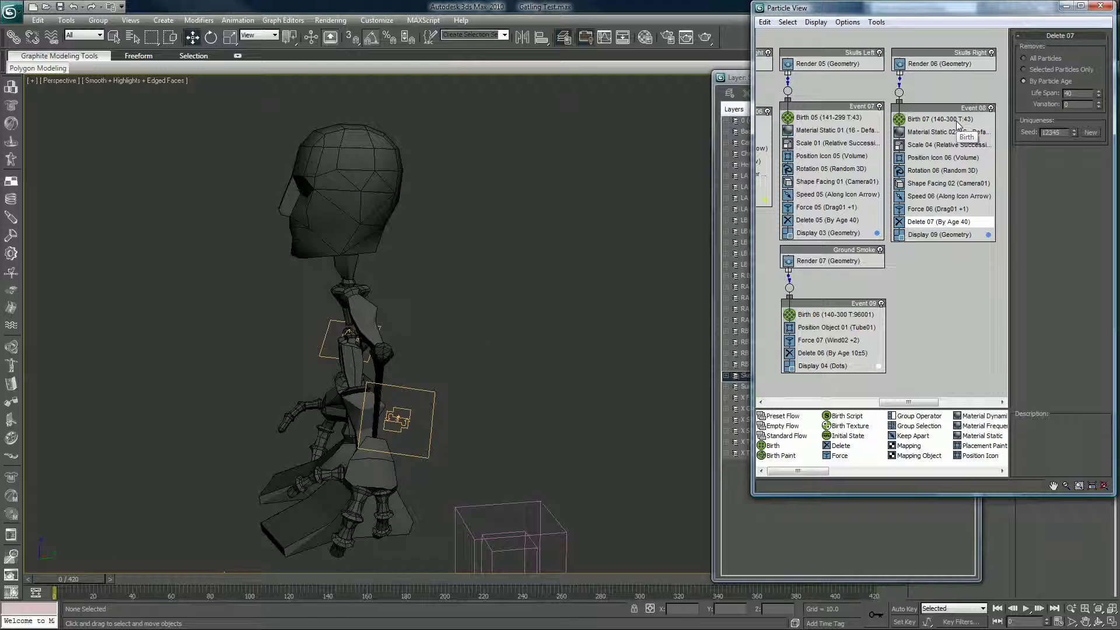
Examine the Scale 04 operator's X, Y and Z scale factors at frame 20
click(940, 144)
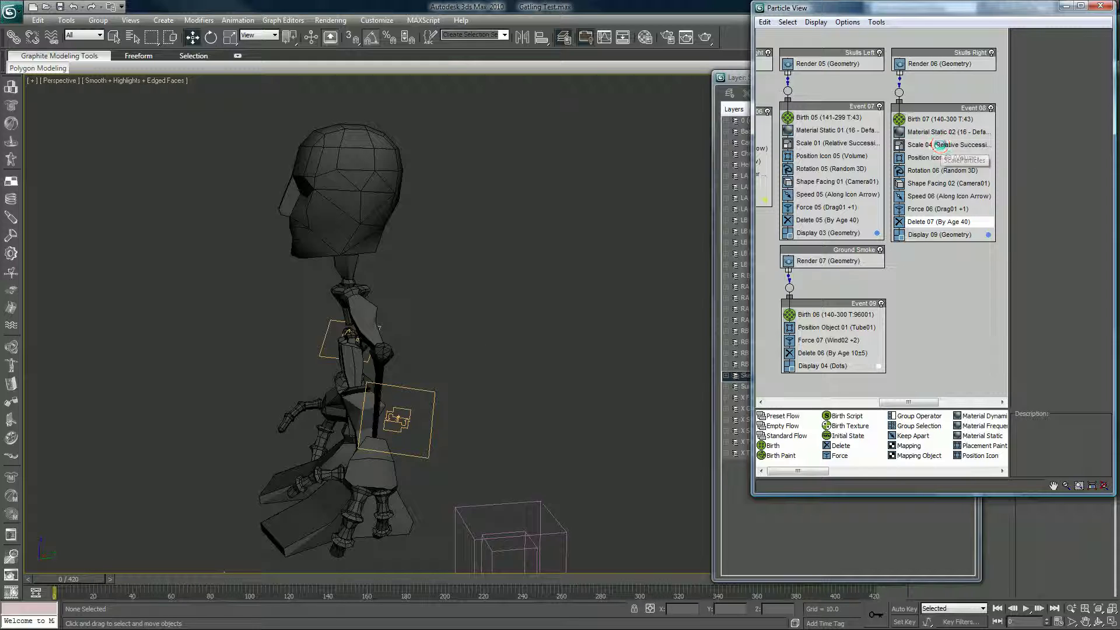
drag(77, 579, 115, 578)
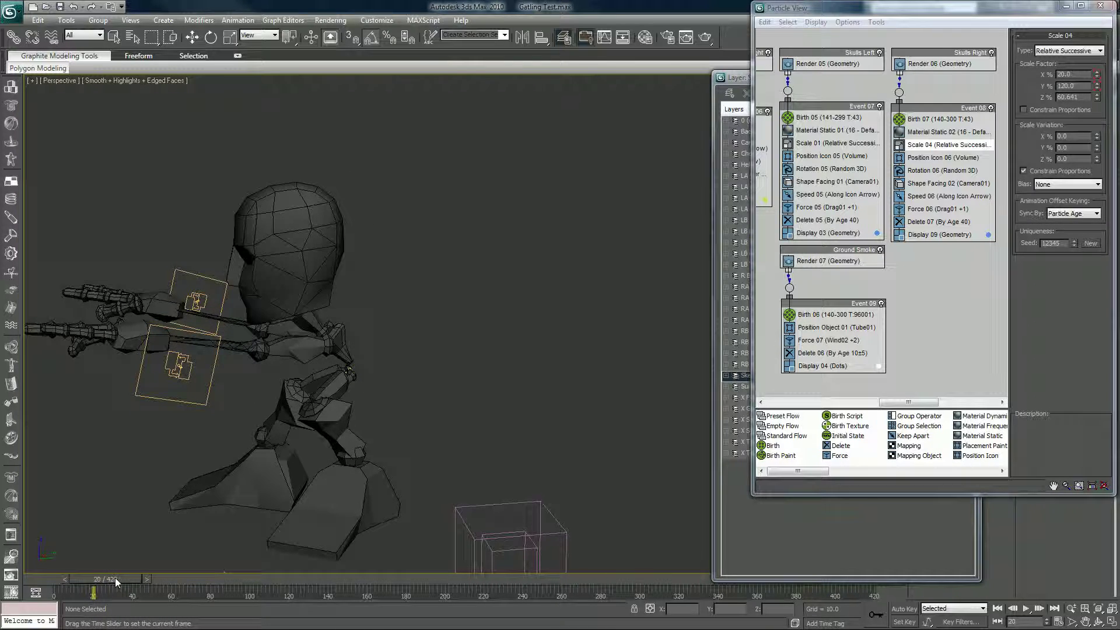
key(w)
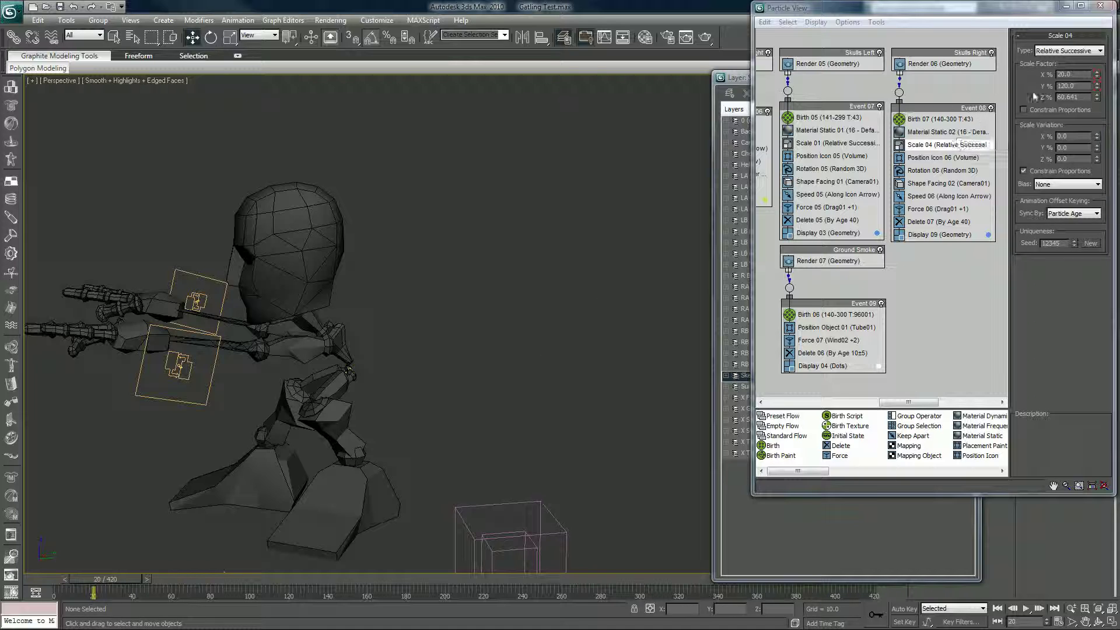
click(1078, 74)
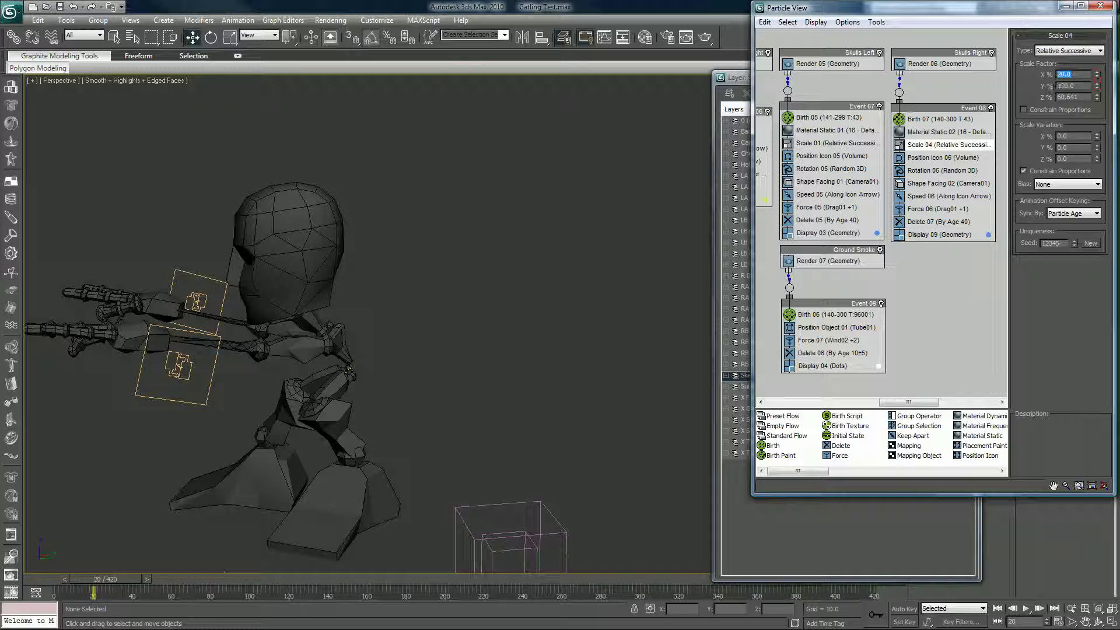
key(Tab)
Go to frame 161 and review the Sync By options of the Scale 04 operator
drag(299, 582, 374, 591)
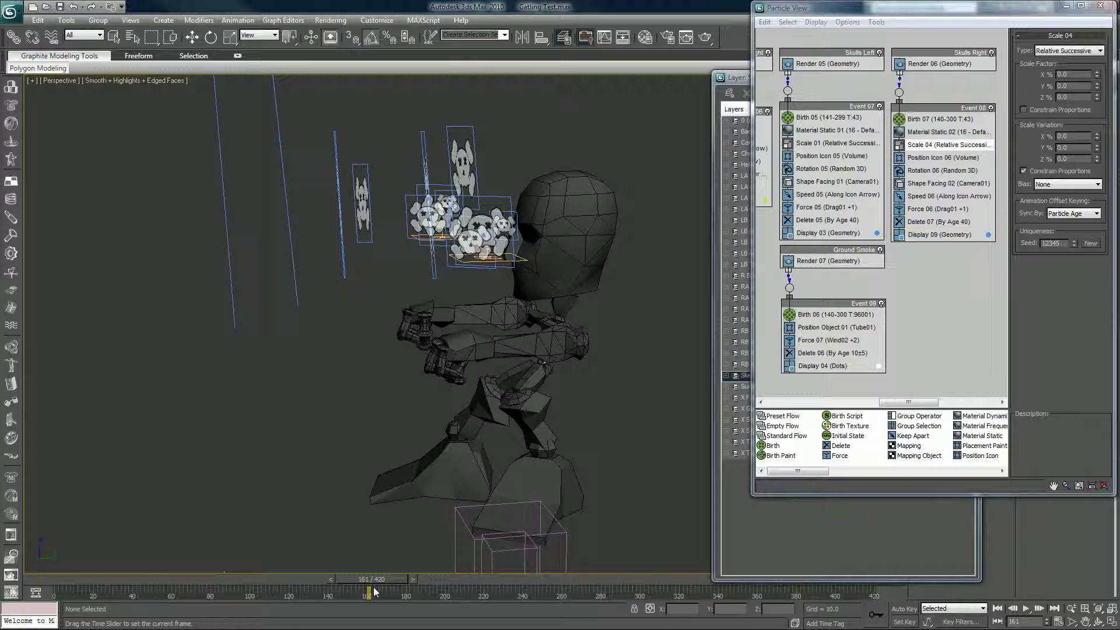
key(w)
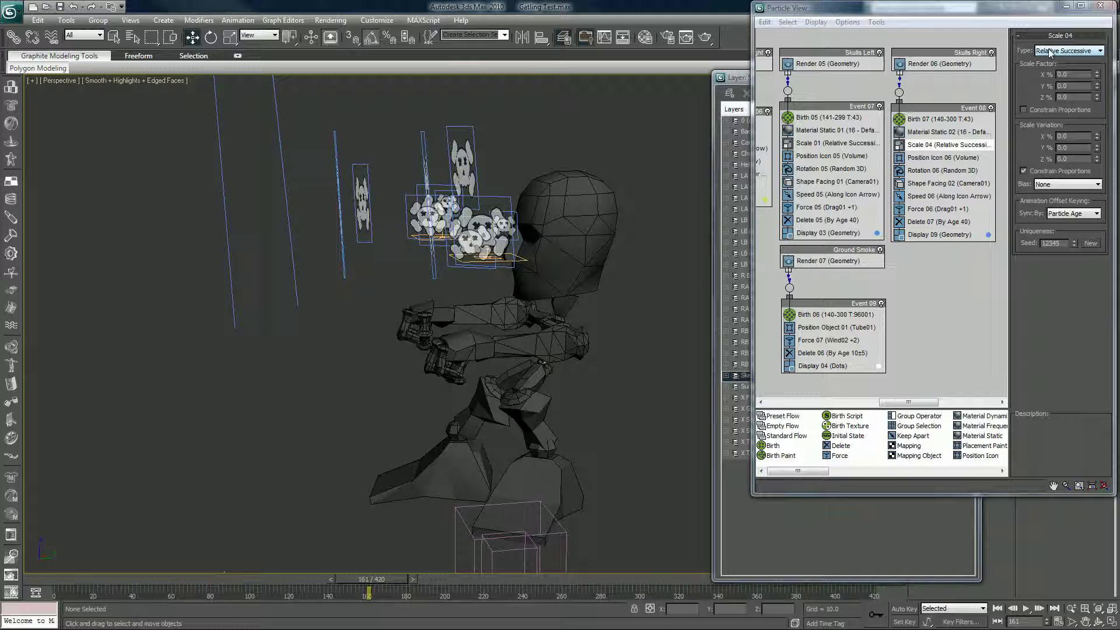
click(1064, 216)
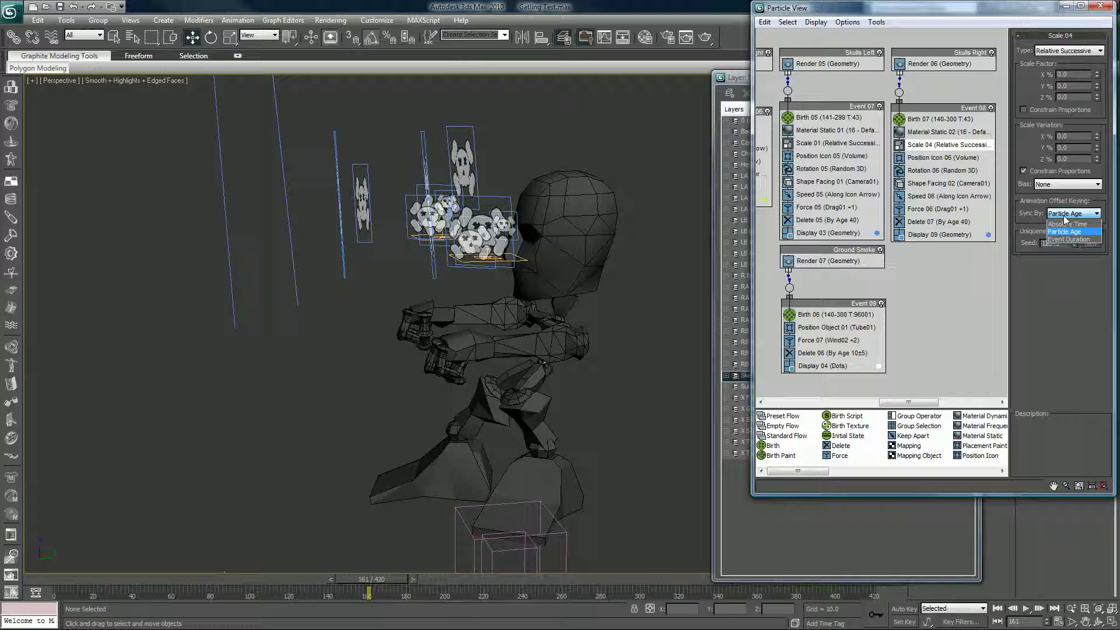
click(1072, 216)
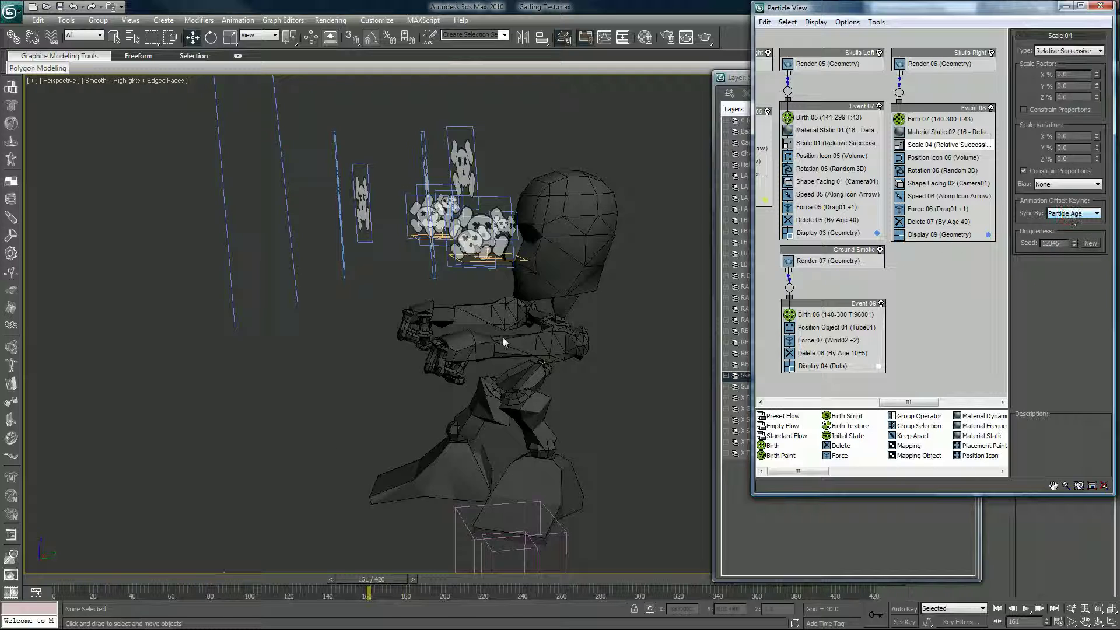
Set the Scale 04 operator's Sync By to Absolute Time and scrub the animation to frame 205 to compare the skulls
drag(56, 583, 133, 578)
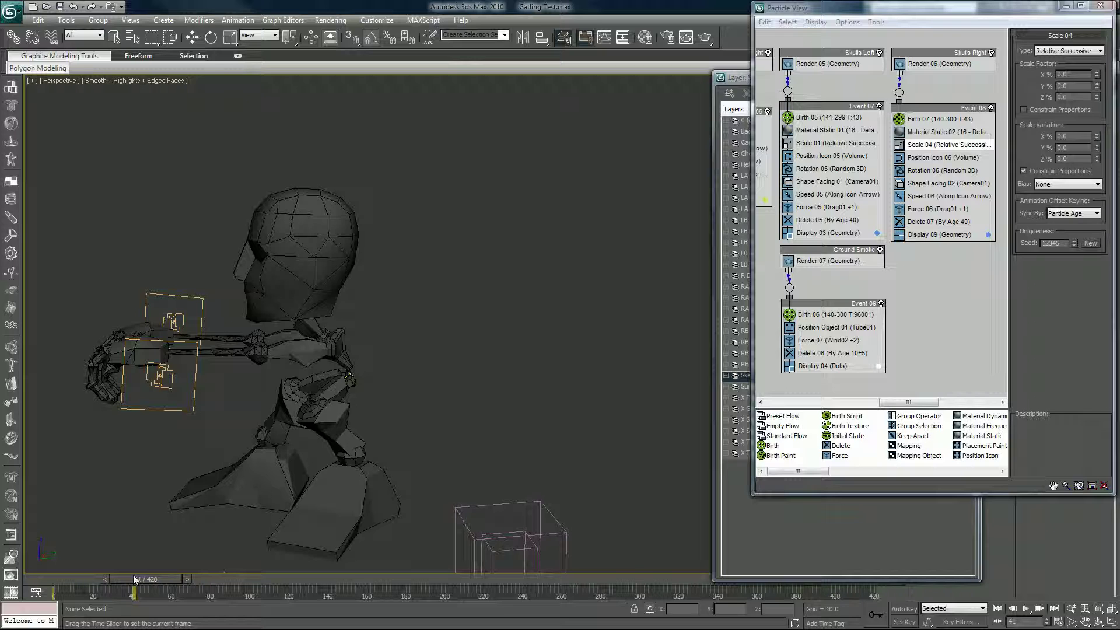
drag(133, 577, 183, 569)
click(1073, 213)
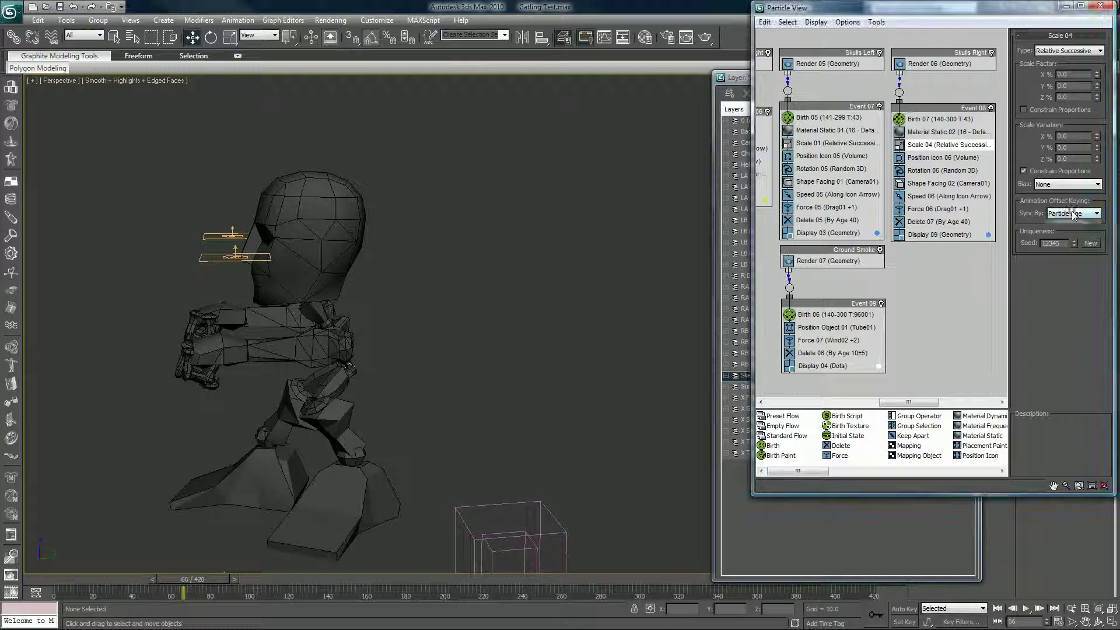
click(1072, 225)
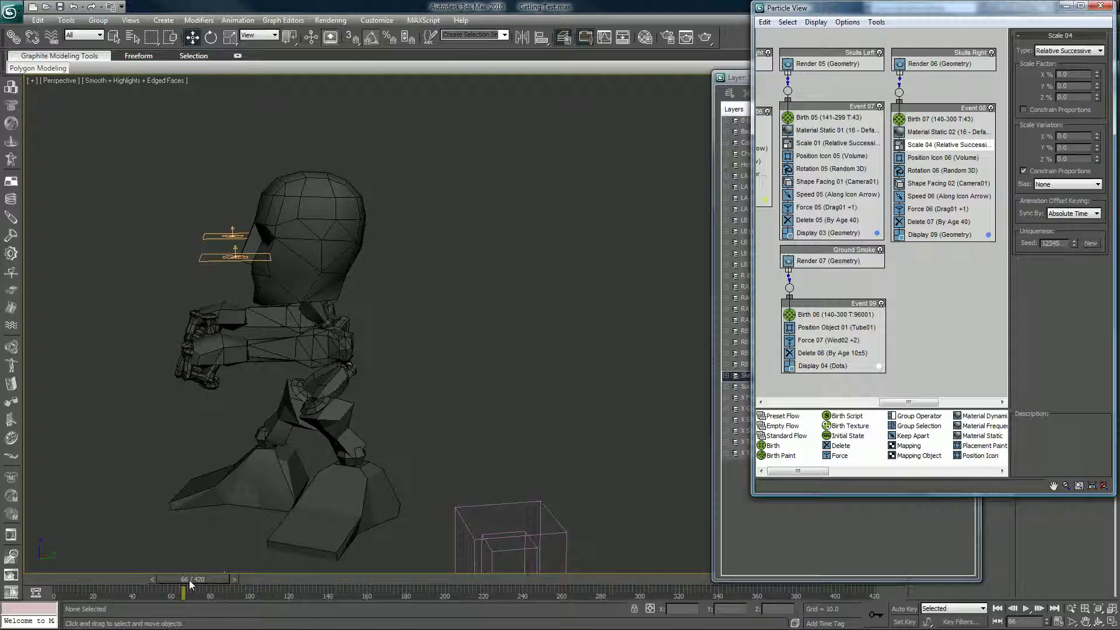
drag(192, 578, 455, 575)
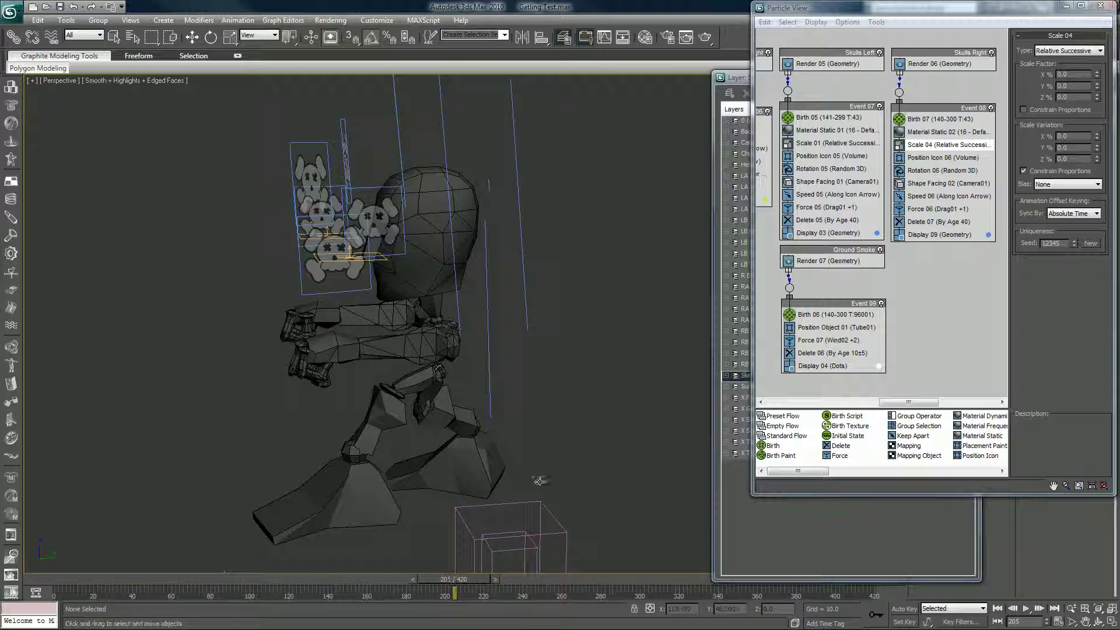
key(w)
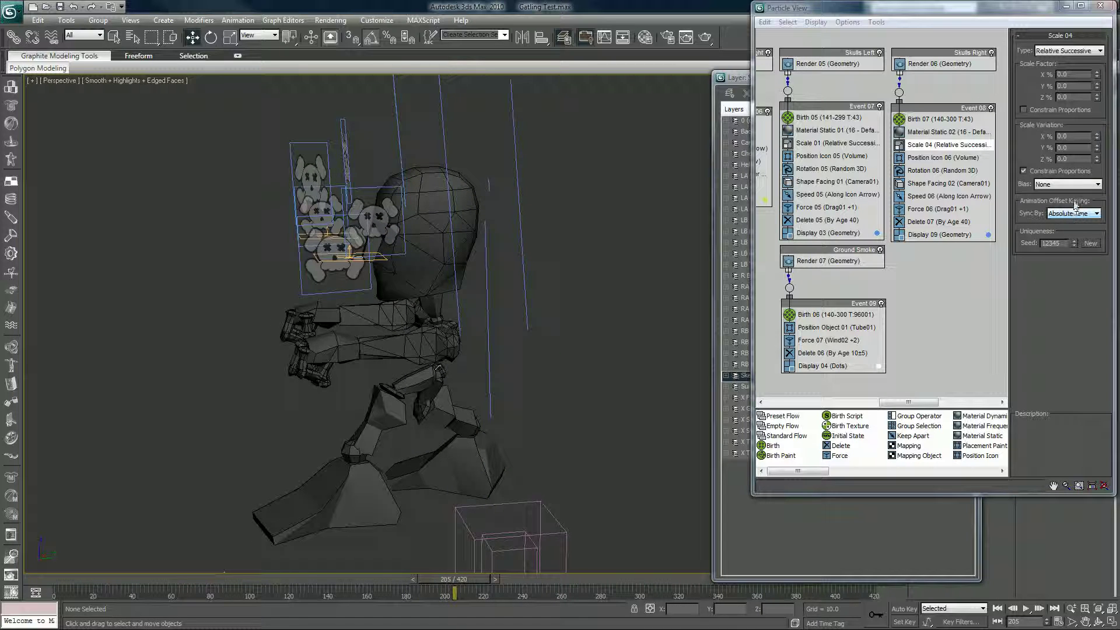